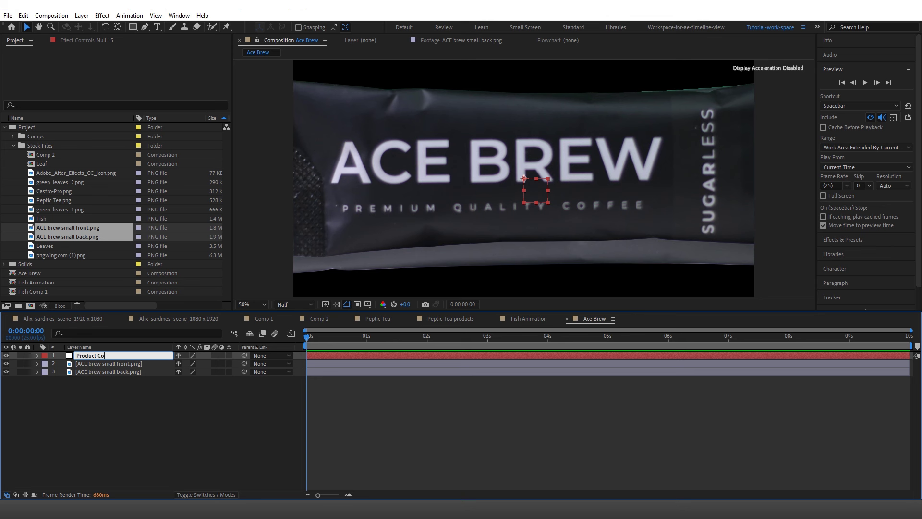
# Step: Name the null layer Product Controler, and parent both ACE brew image layers to it with 3D enabled on all three layers
pyautogui.click(521, 449)
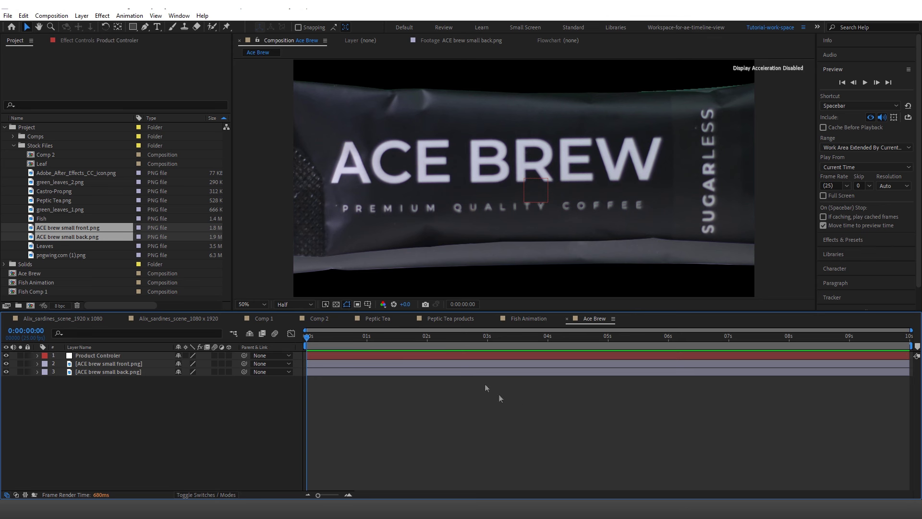
pyautogui.moveTo(466, 337); pyautogui.dragTo(485, 344)
pyautogui.moveTo(123, 384); pyautogui.dragTo(124, 364)
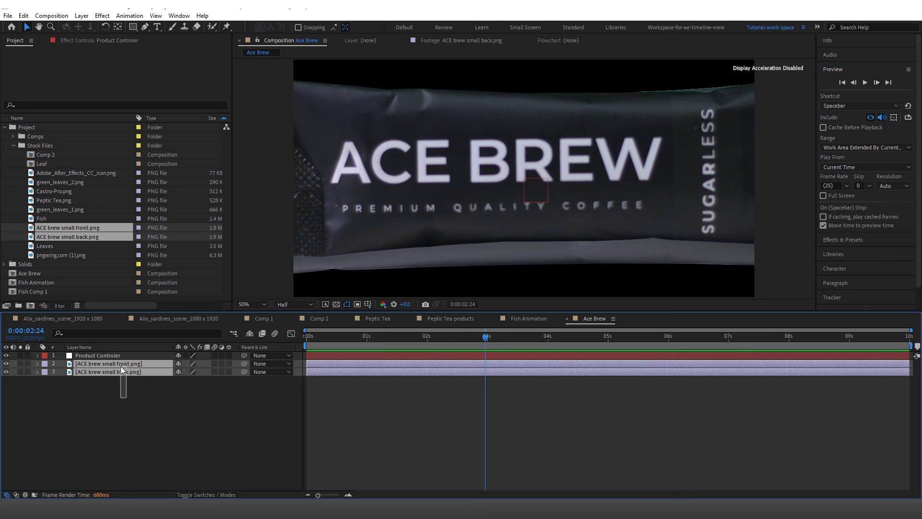
pyautogui.click(229, 363)
pyautogui.moveTo(244, 372); pyautogui.dragTo(120, 355)
pyautogui.press('p')
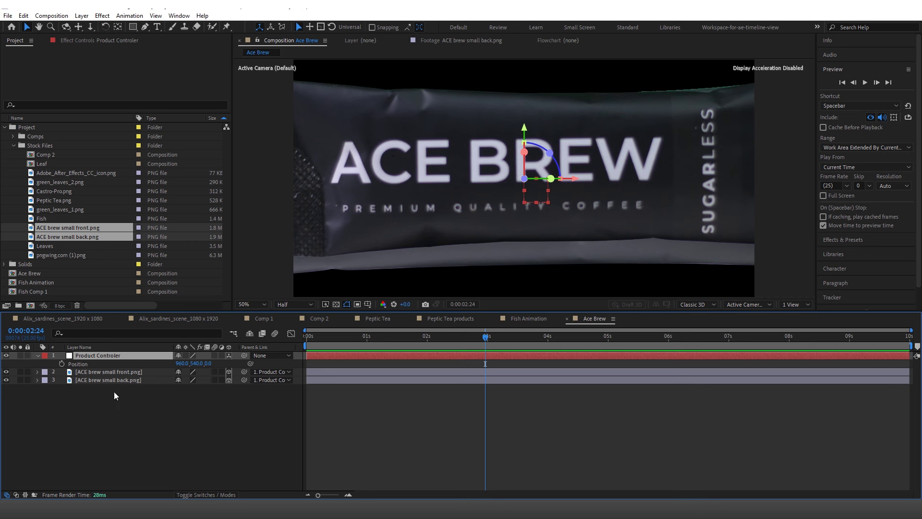
# Step: Scale the front and back ACE brew images down to 60%
pyautogui.moveTo(114, 391); pyautogui.dragTo(117, 370)
pyautogui.press('s')
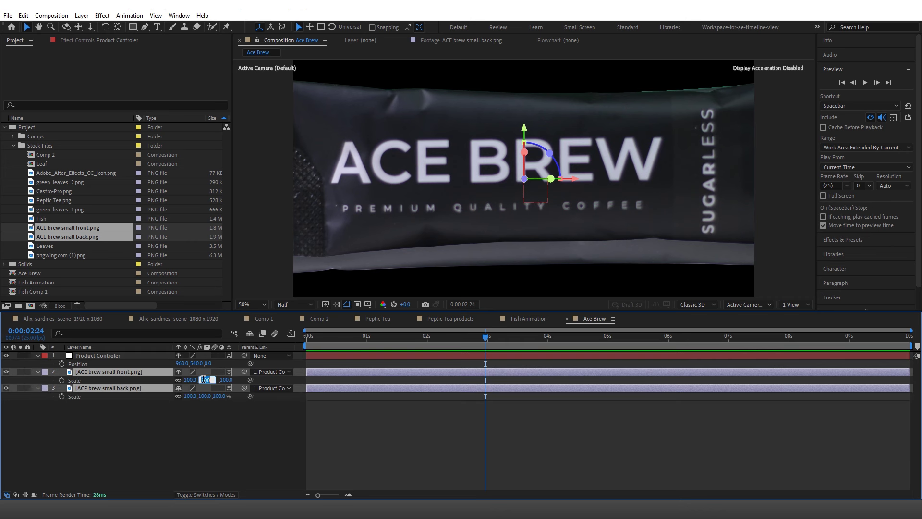
pyautogui.press('Return')
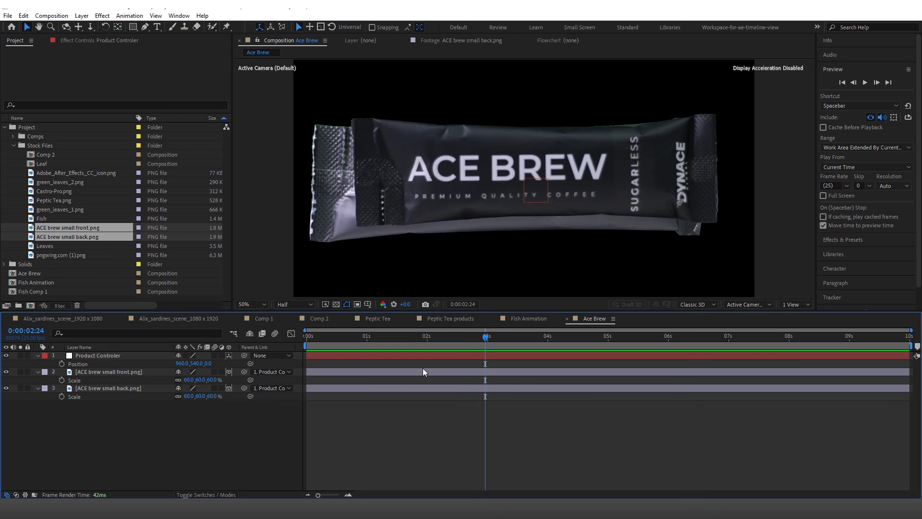
# Step: Reposition the back package image near the frame's centre and lay the front image directly over it
pyautogui.click(440, 373)
pyautogui.moveTo(598, 181); pyautogui.dragTo(514, 370)
pyautogui.click(495, 389)
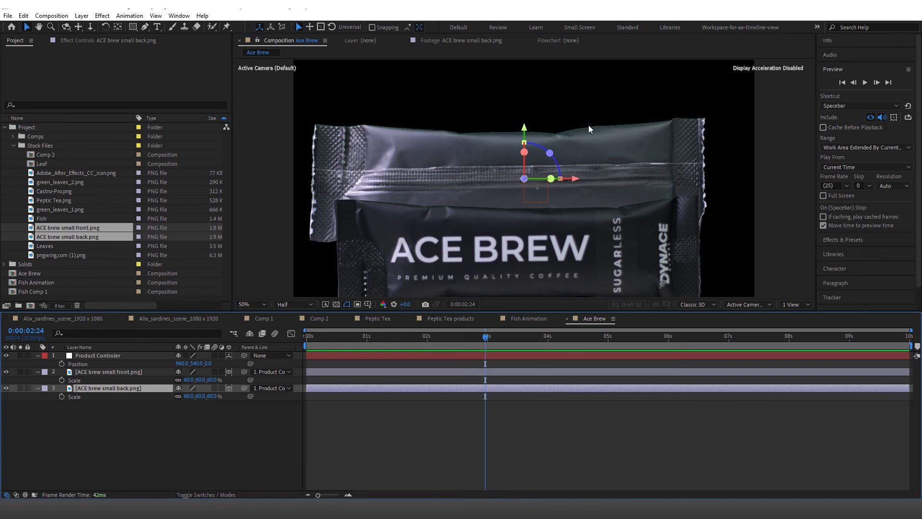
pyautogui.moveTo(589, 125); pyautogui.dragTo(616, 152)
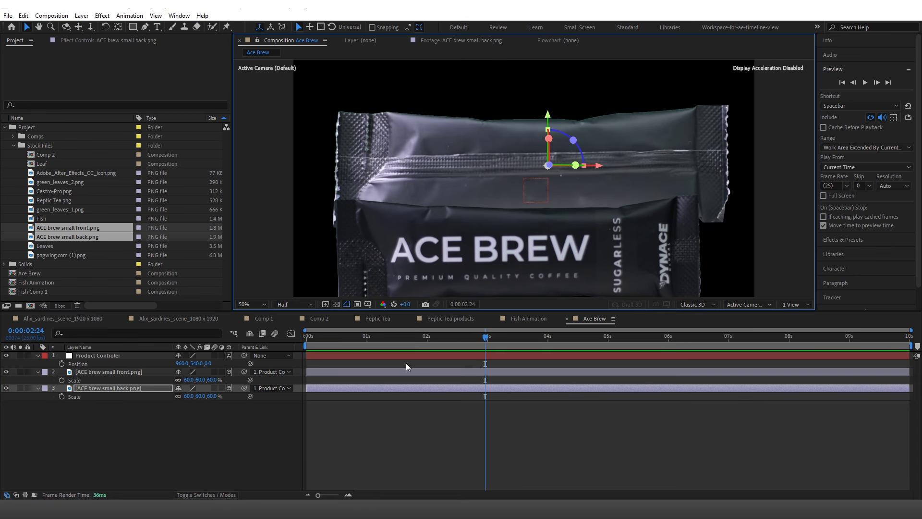
pyautogui.click(359, 371)
pyautogui.moveTo(584, 241); pyautogui.dragTo(617, 157)
# Step: Scale the front package image to 65% and nudge it to align over the back image
pyautogui.click(201, 380)
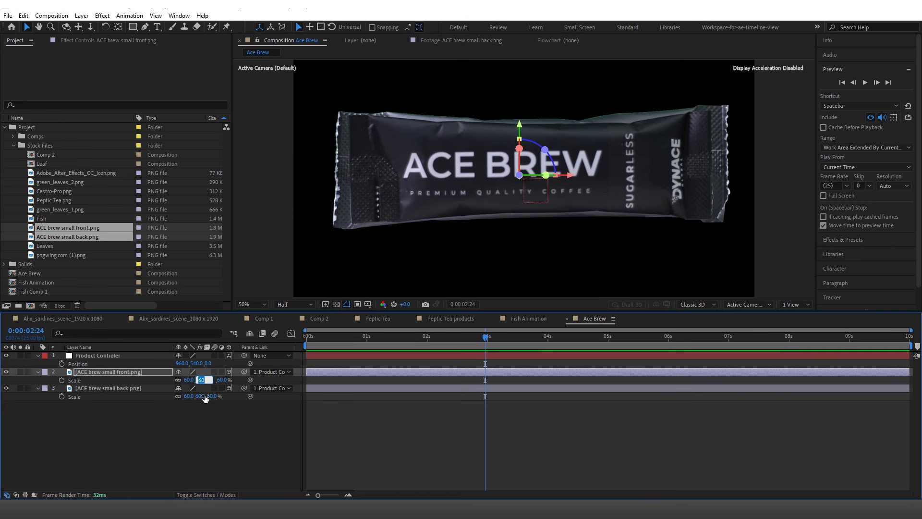
pyautogui.write('65')
pyautogui.press('Return')
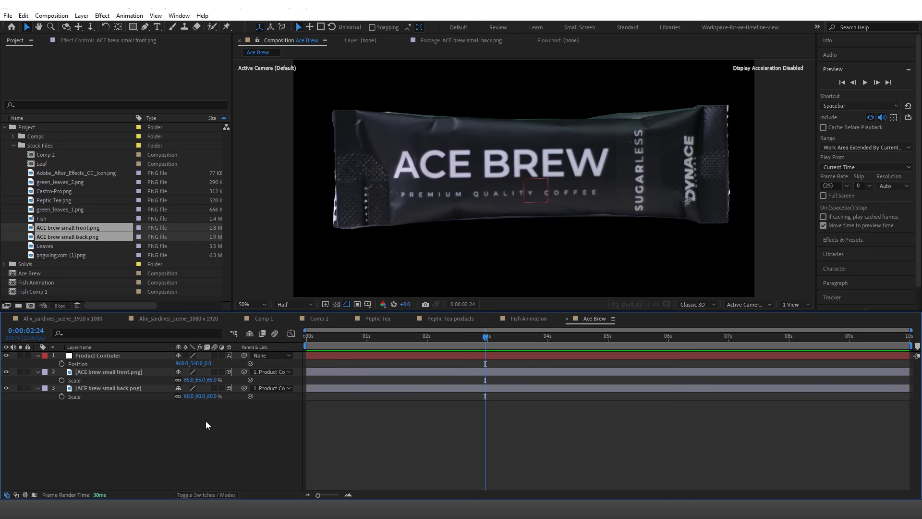
pyautogui.click(485, 372)
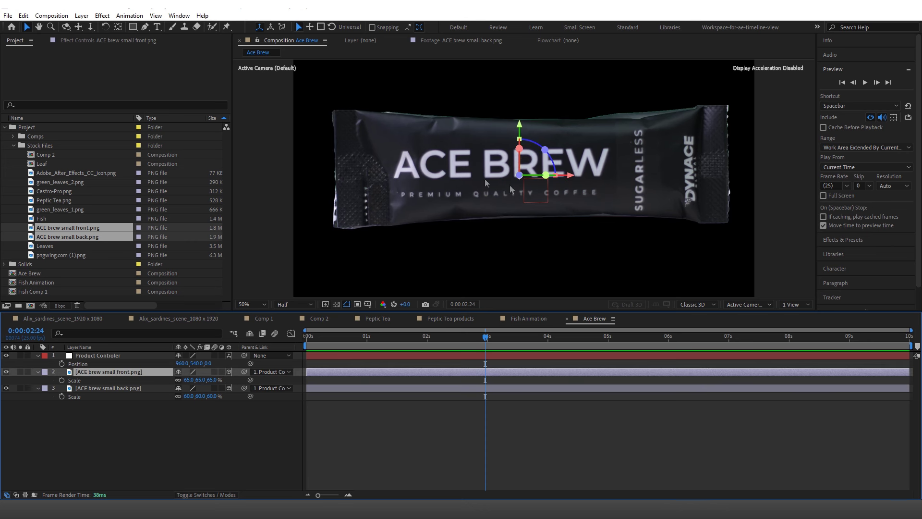
pyautogui.moveTo(477, 176)
pyautogui.mouseDown()
pyautogui.moveTo(478, 186)
pyautogui.moveTo(478, 167)
pyautogui.mouseUp()
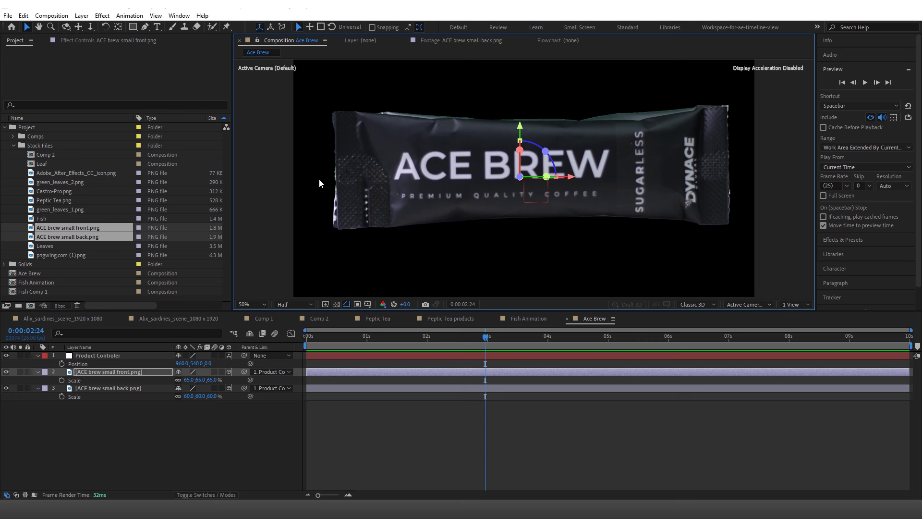
# Step: Apply Mesh Warp to the front package layer with 8 rows and 8 columns
pyautogui.click(76, 41)
pyautogui.click(102, 16)
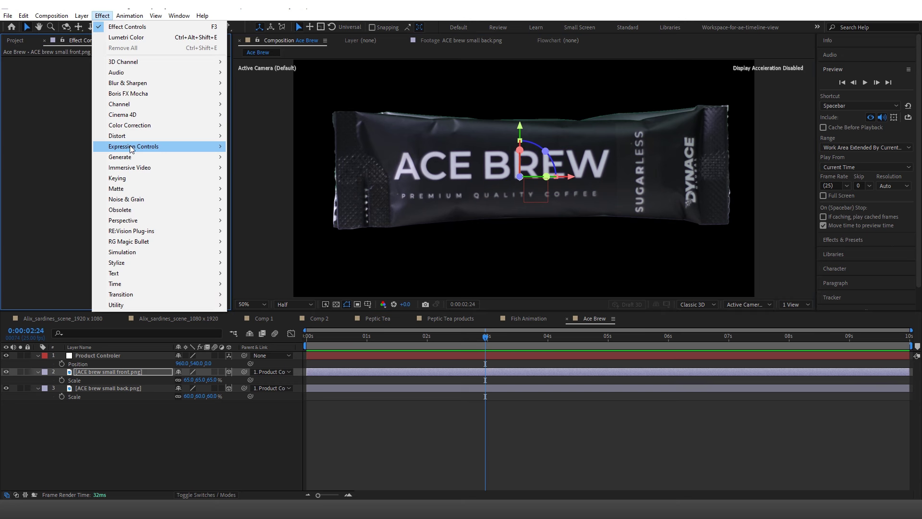
pyautogui.moveTo(131, 137)
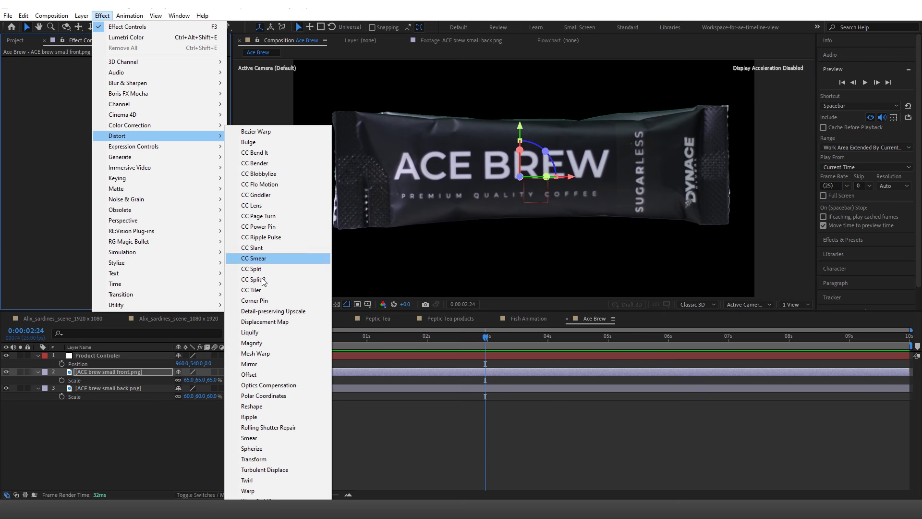
pyautogui.click(260, 354)
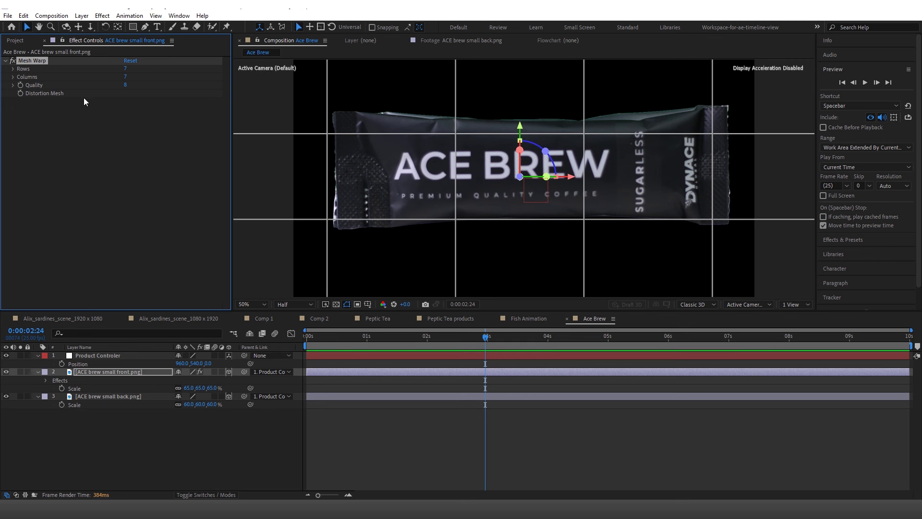
pyautogui.write('8')
pyautogui.click(135, 137)
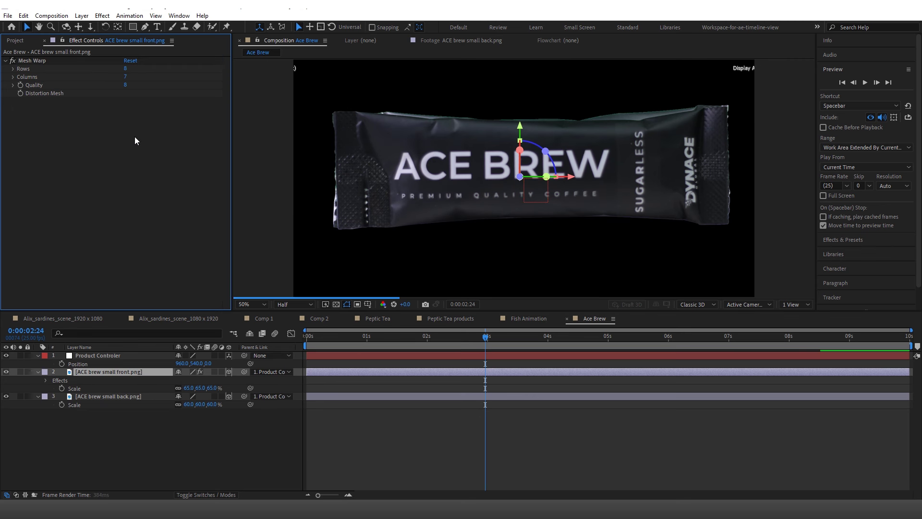
pyautogui.click(125, 77)
pyautogui.write('8')
pyautogui.click(134, 139)
pyautogui.click(40, 62)
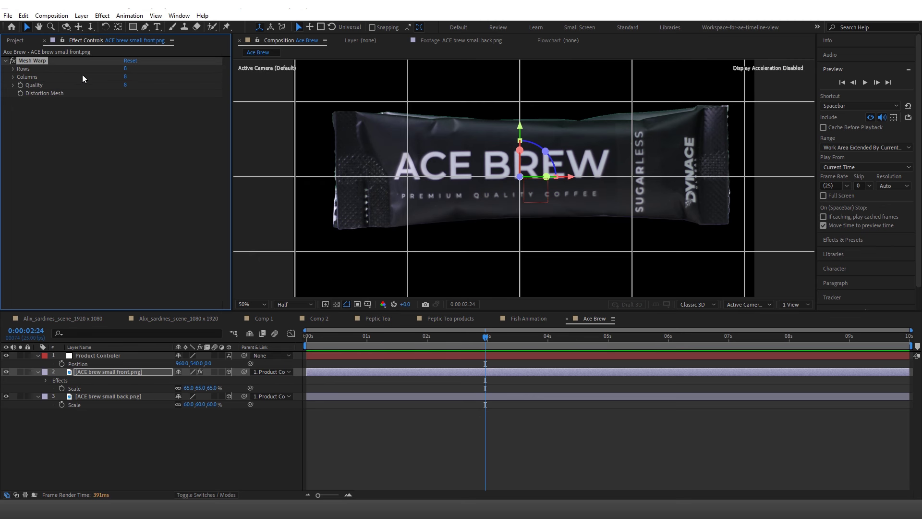
# Step: Raise the three mesh points above the package slightly so the front image's upper edge covers the back image
pyautogui.click(407, 101)
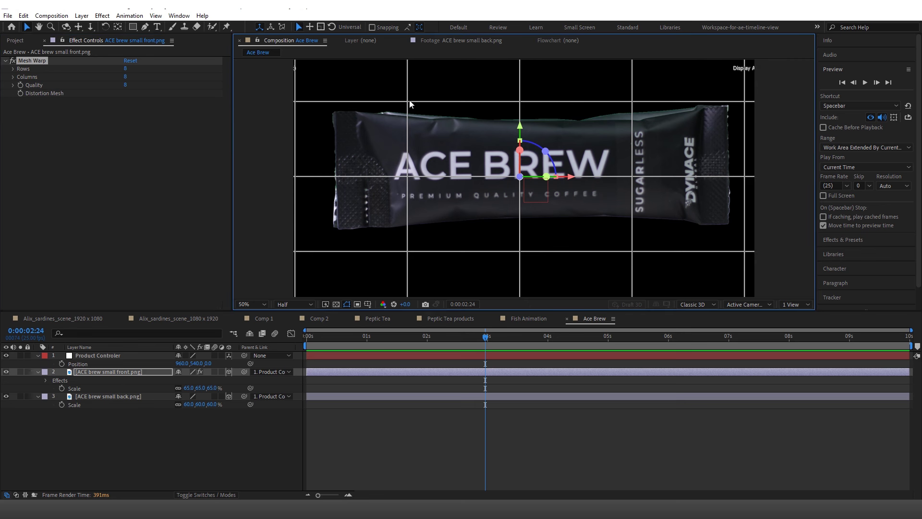
pyautogui.moveTo(407, 102); pyautogui.dragTo(408, 97)
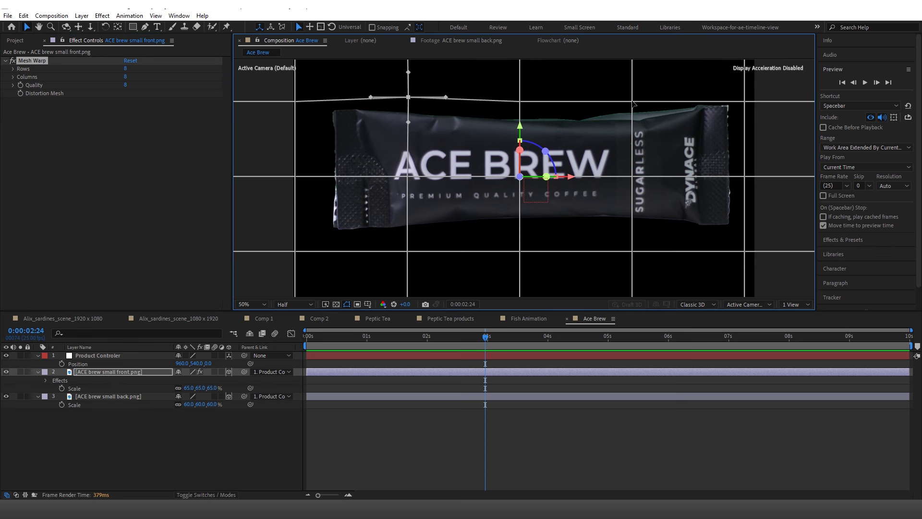
pyautogui.moveTo(632, 102); pyautogui.dragTo(630, 95)
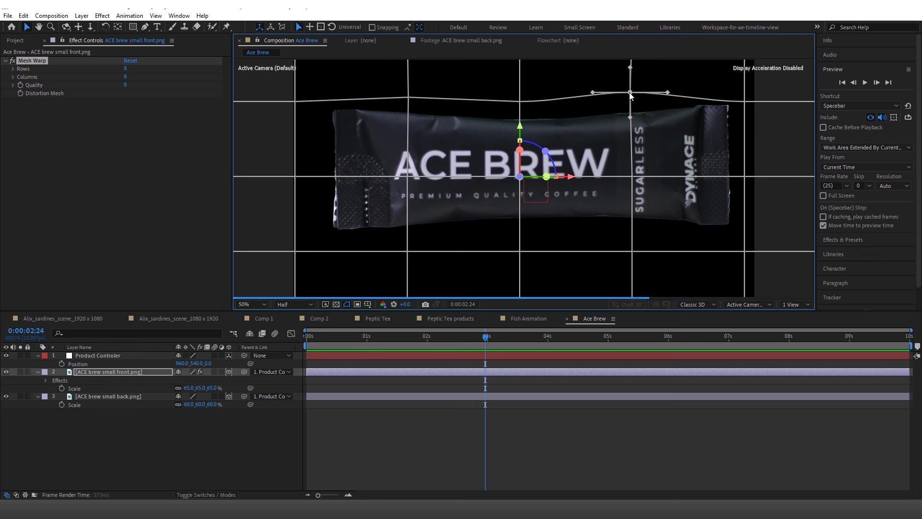
pyautogui.click(521, 104)
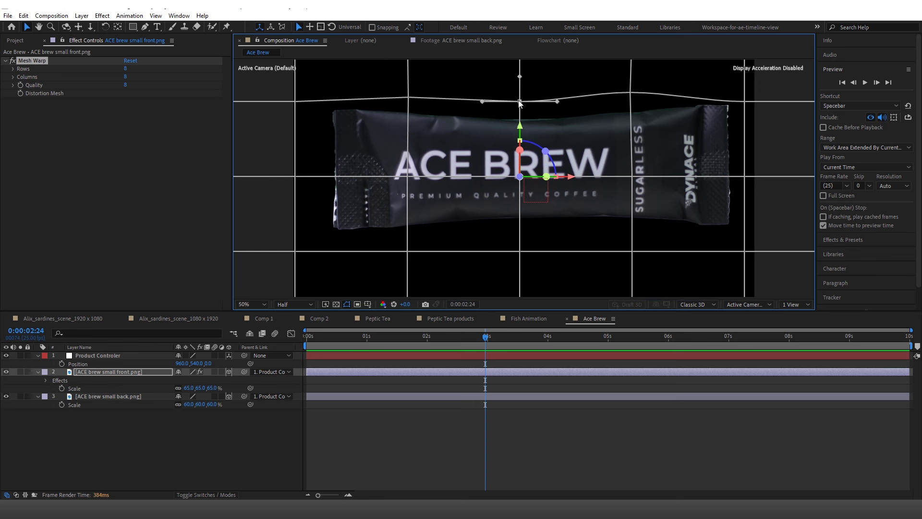
pyautogui.click(519, 99)
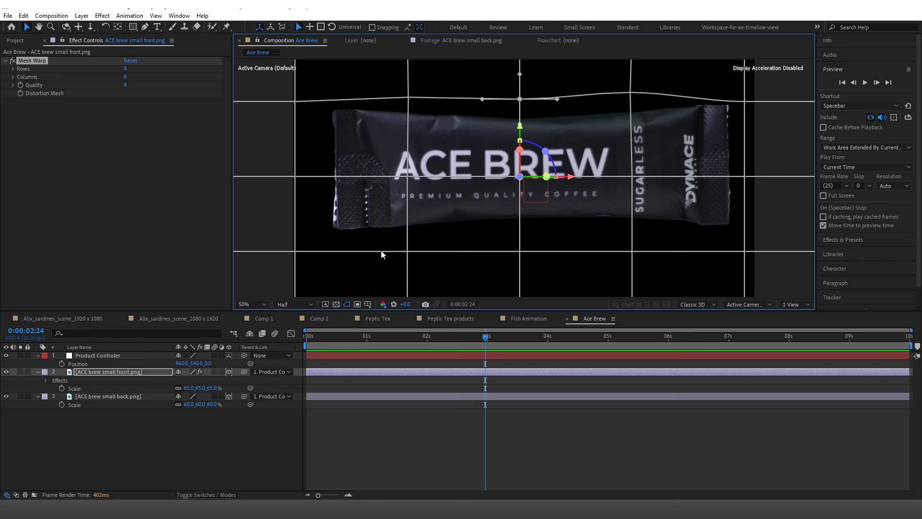
# Step: Adjust the mesh points below the package at both ends and the middle to match the front's lower outline to the back
pyautogui.moveTo(295, 251)
pyautogui.mouseDown()
pyautogui.moveTo(257, 247)
pyautogui.moveTo(284, 247)
pyautogui.mouseUp()
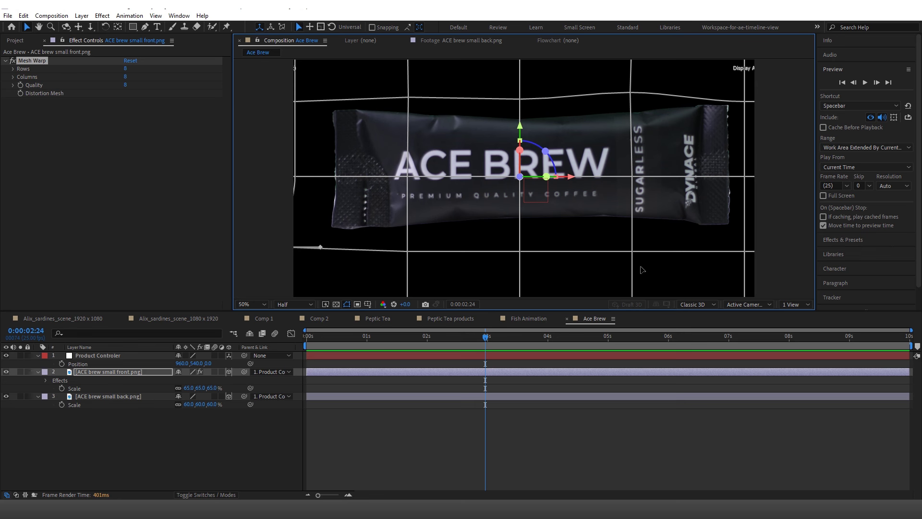
pyautogui.moveTo(745, 250)
pyautogui.mouseDown()
pyautogui.moveTo(740, 222)
pyautogui.moveTo(733, 253)
pyautogui.mouseUp()
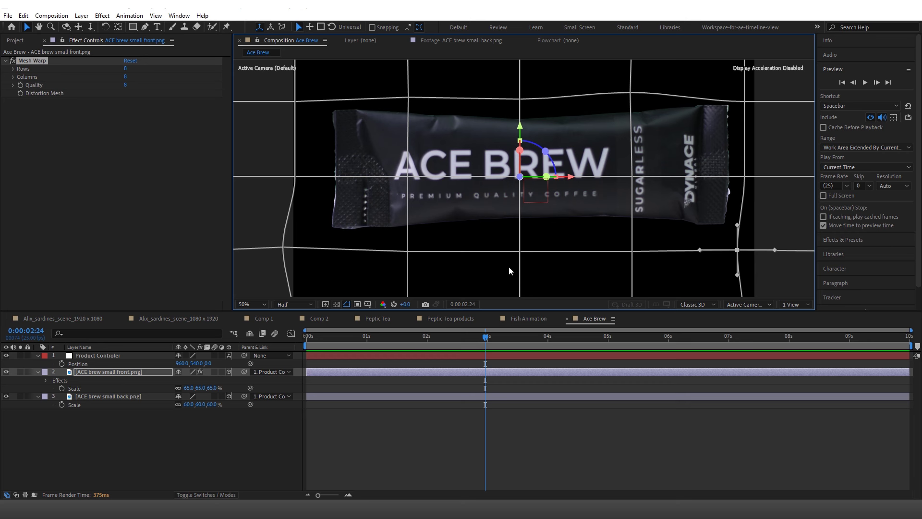
pyautogui.click(519, 252)
pyautogui.moveTo(519, 260)
pyautogui.mouseDown()
pyautogui.moveTo(520, 248)
pyautogui.moveTo(516, 262)
pyautogui.mouseUp()
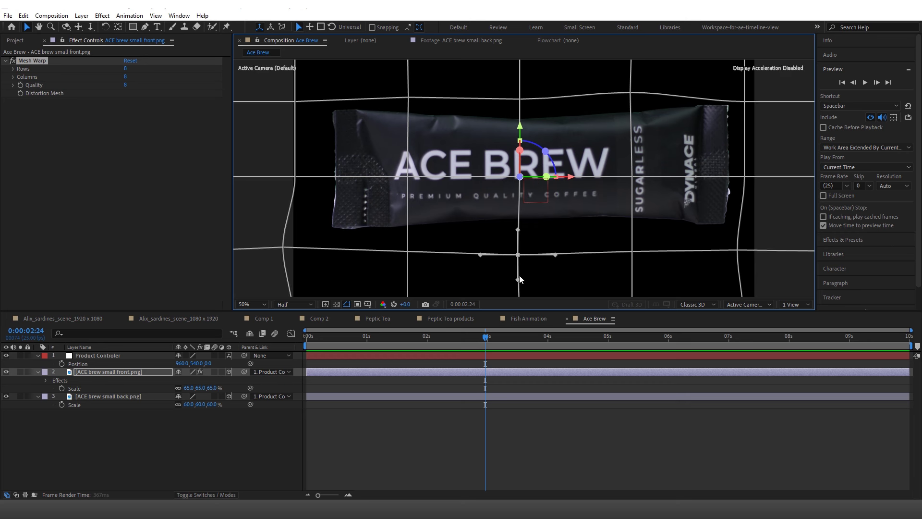
pyautogui.click(557, 432)
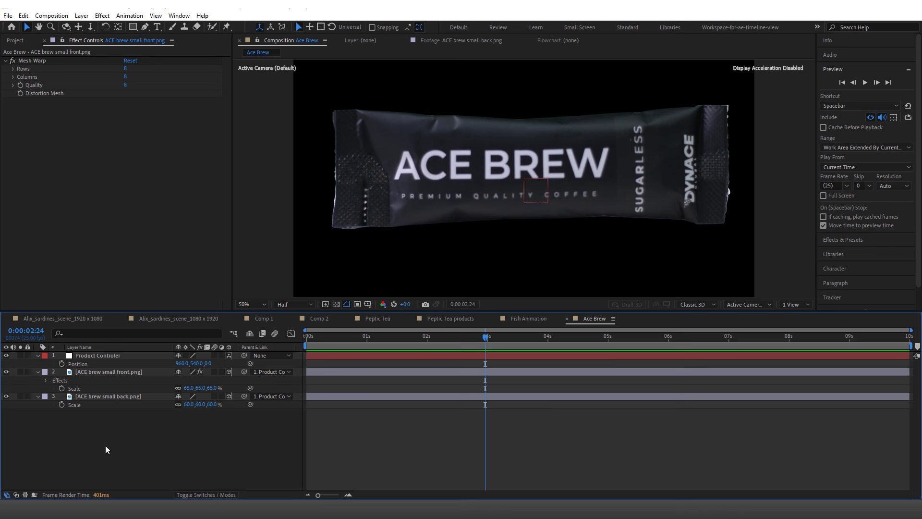
# Step: Collapse the open layer properties and set the Product Controler's Z position to 1000
pyautogui.moveTo(105, 446); pyautogui.dragTo(75, 357)
pyautogui.click(39, 396)
pyautogui.click(82, 408)
pyautogui.click(140, 358)
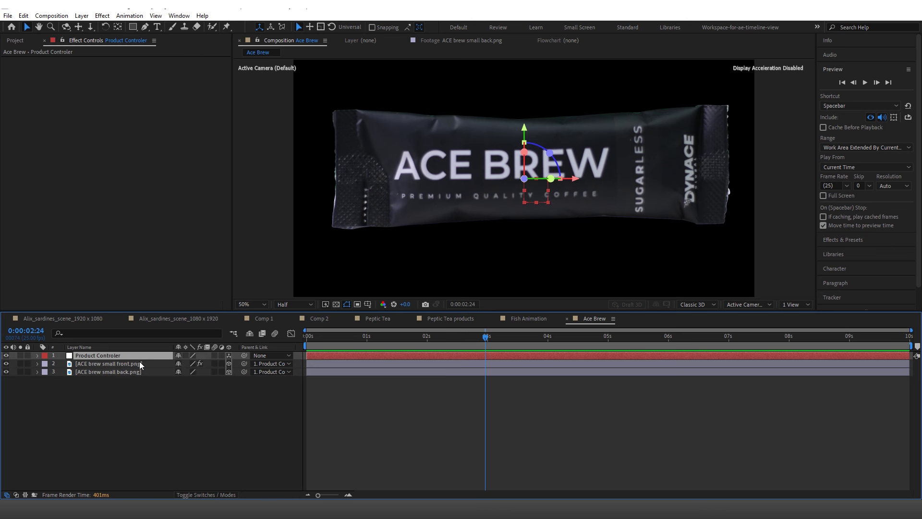
pyautogui.press('p')
pyautogui.moveTo(210, 363); pyautogui.dragTo(310, 385)
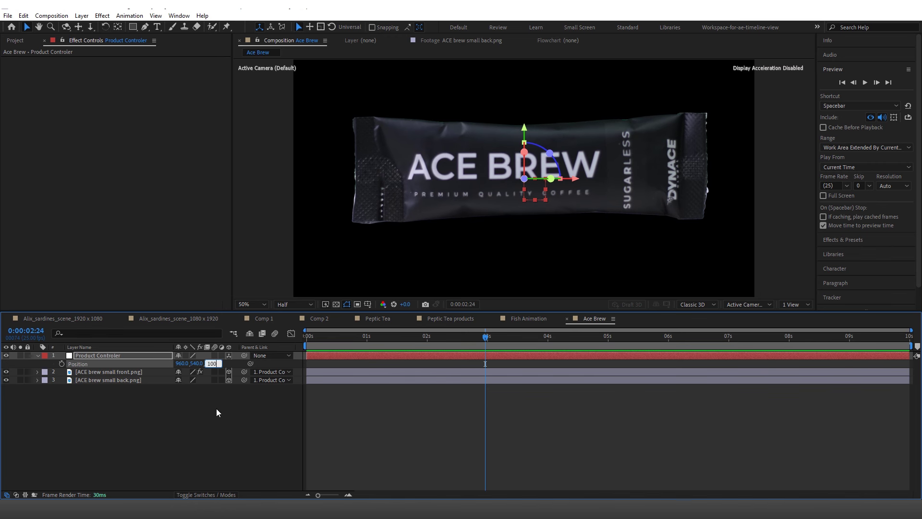
pyautogui.write('0')
pyautogui.press('Return')
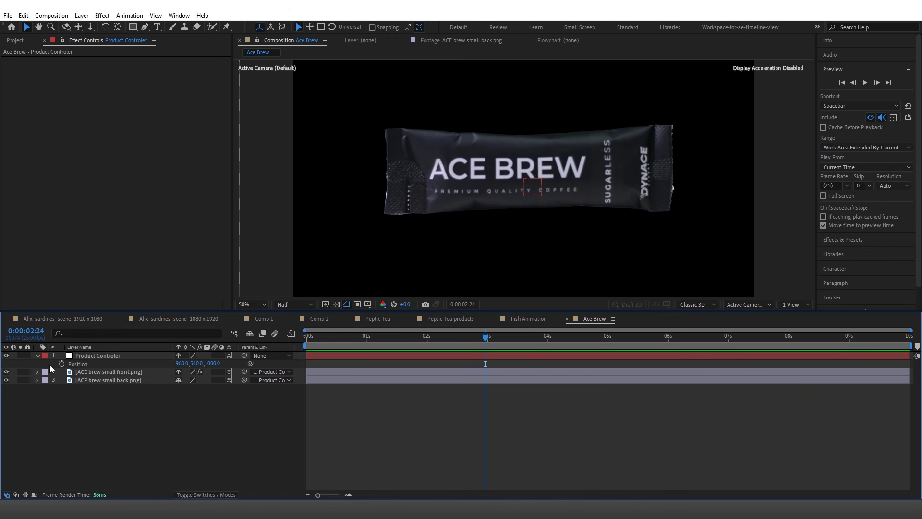
pyautogui.click(37, 355)
# Step: Create a 1920 x 1080 px dark grey solid named Background and place it beneath all the other layers
pyautogui.rightClick(468, 434)
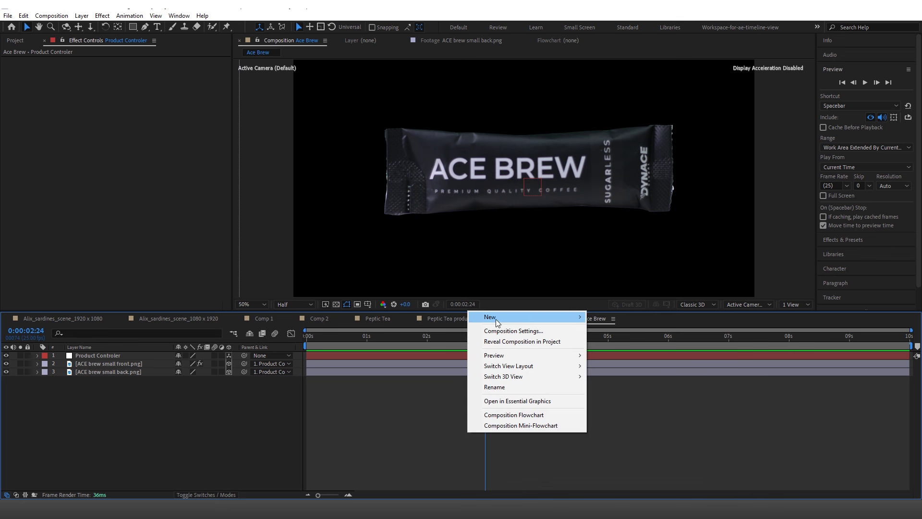
pyautogui.moveTo(495, 319)
pyautogui.click(624, 341)
pyautogui.write('Background')
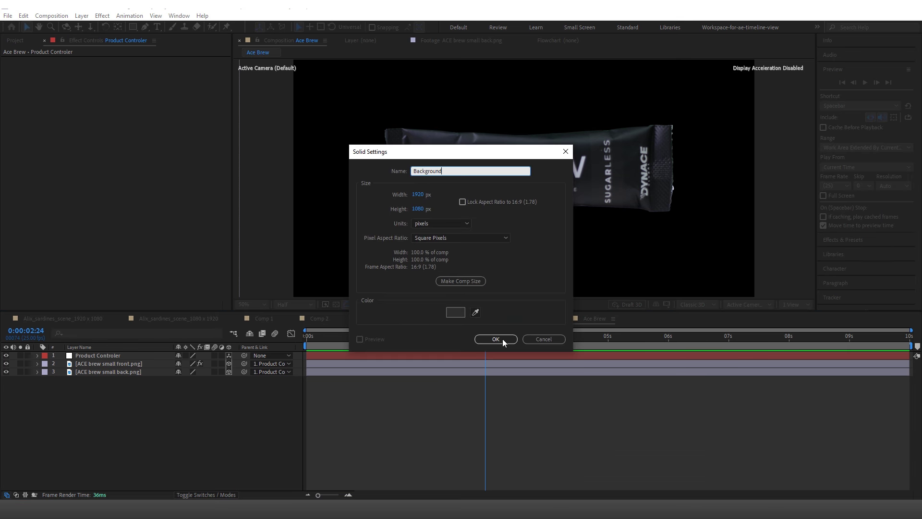
pyautogui.click(496, 339)
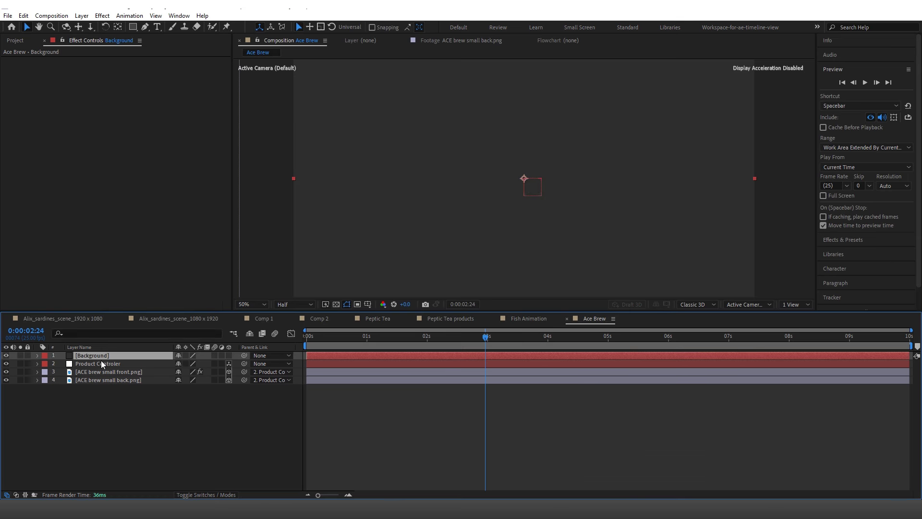
pyautogui.moveTo(102, 358); pyautogui.dragTo(114, 413)
# Step: Apply a Gradient Ramp to the Background layer and place the ramp's start at the frame centre, about 984, 540
pyautogui.click(99, 16)
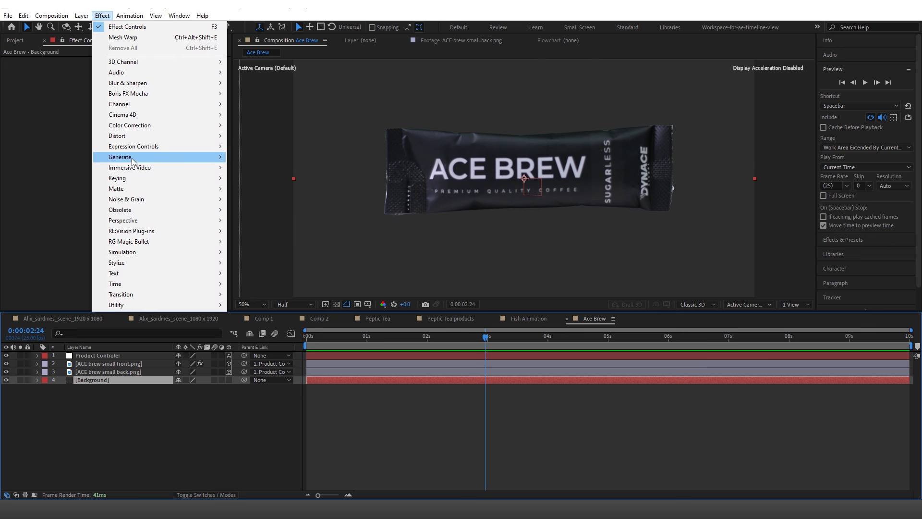
pyautogui.moveTo(144, 159)
pyautogui.click(254, 324)
pyautogui.scroll(-1, 411, 259)
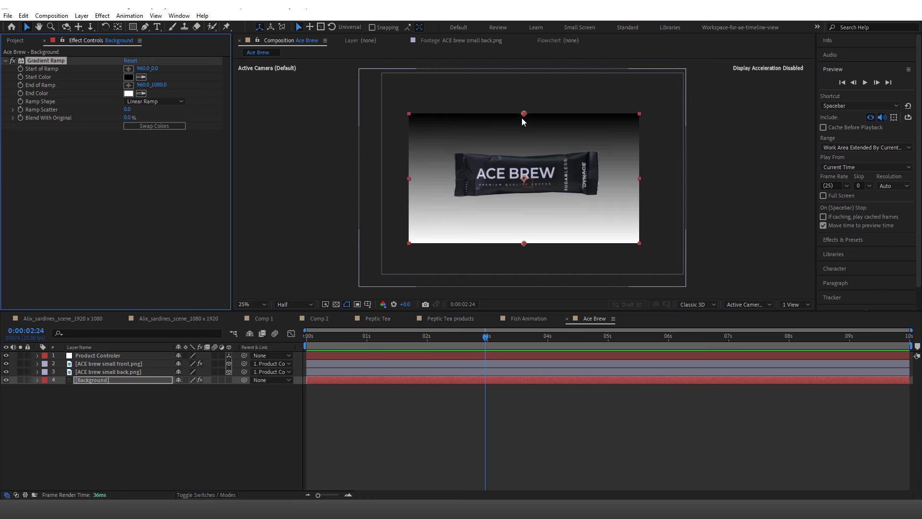
pyautogui.moveTo(523, 114); pyautogui.dragTo(527, 178)
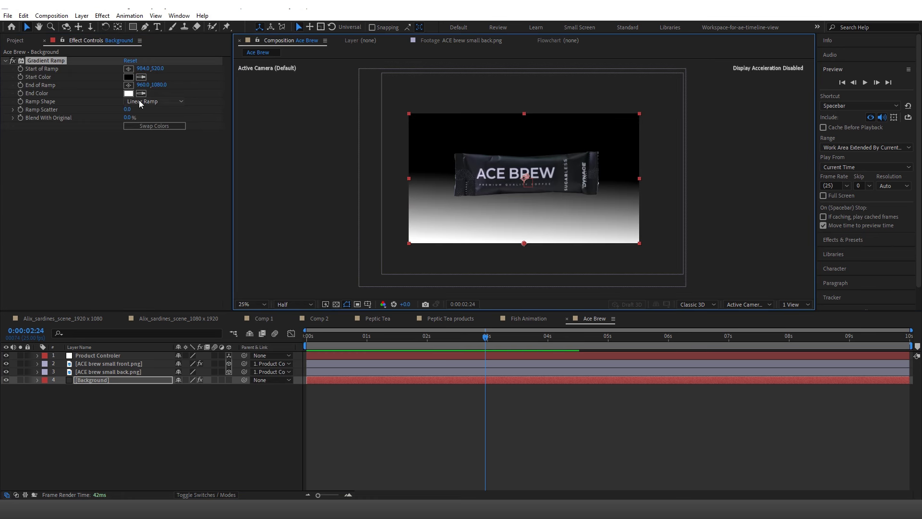
pyautogui.click(159, 68)
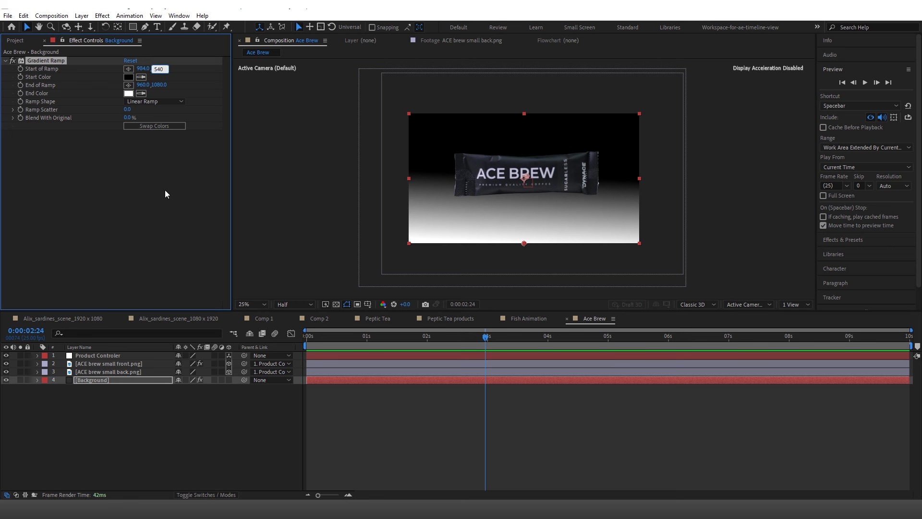
pyautogui.press('Return')
# Step: Change the ramp shape to Radial Ramp and extend its end point far below the frame to about 1012, 1796
pyautogui.click(154, 101)
pyautogui.click(149, 120)
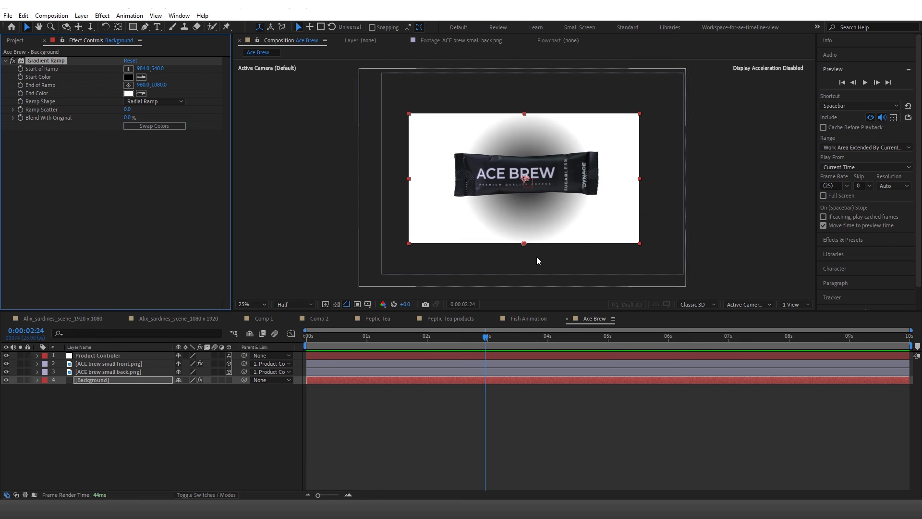
pyautogui.moveTo(524, 243); pyautogui.dragTo(531, 329)
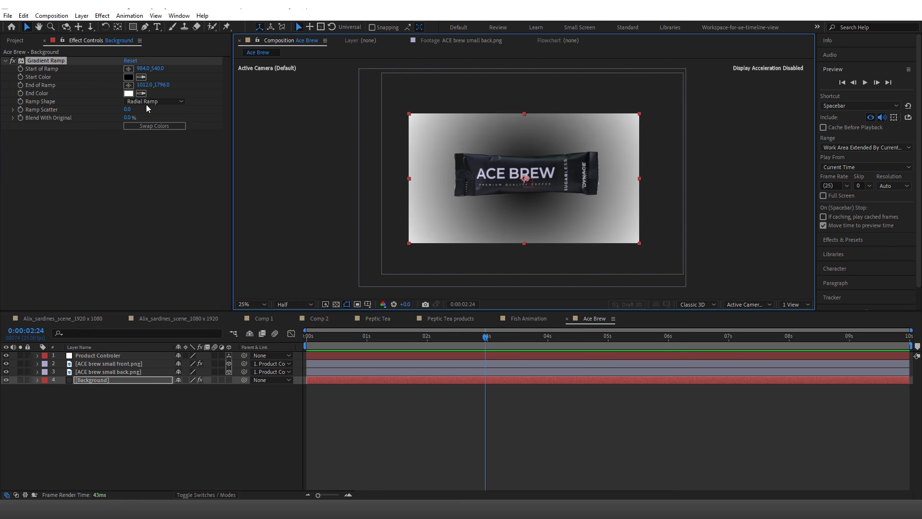
# Step: Recolour the ramp from dark grey 464545 at the start to black at the end, and shift its start to about 892, 520
pyautogui.click(141, 94)
pyautogui.click(128, 77)
pyautogui.click(129, 76)
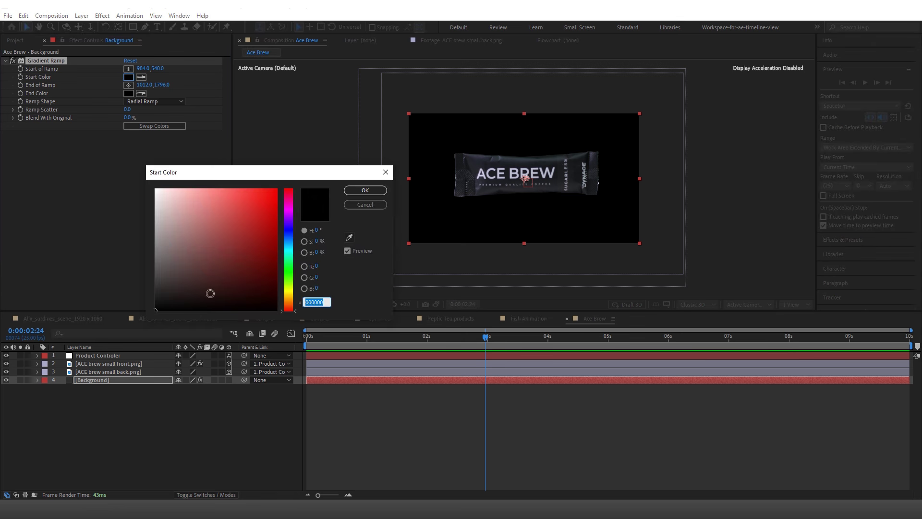
pyautogui.moveTo(161, 298)
pyautogui.mouseDown()
pyautogui.moveTo(148, 274)
pyautogui.moveTo(159, 270)
pyautogui.mouseUp()
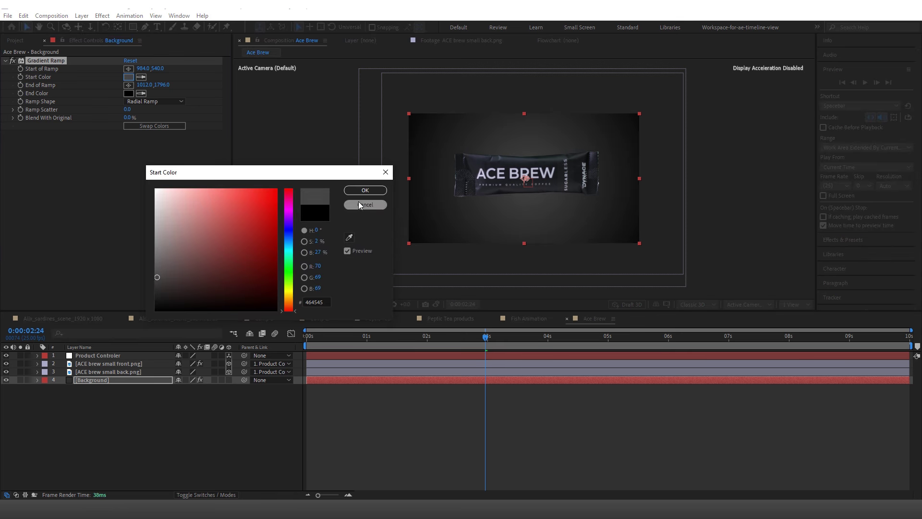
pyautogui.click(365, 190)
pyautogui.moveTo(526, 177); pyautogui.dragTo(515, 175)
# Step: Add a two-node camera with the 50mm preset to the composition
pyautogui.rightClick(511, 420)
pyautogui.moveTo(552, 305)
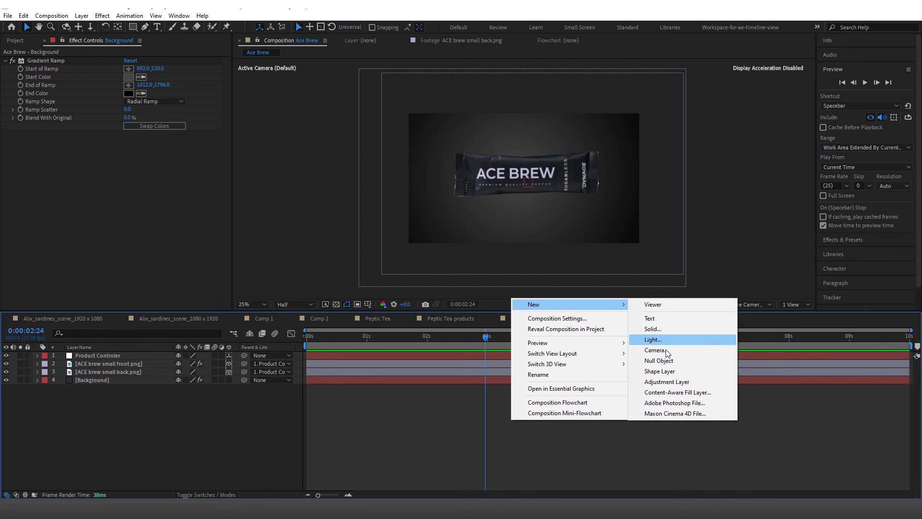
pyautogui.click(666, 351)
pyautogui.click(503, 181)
pyautogui.click(505, 224)
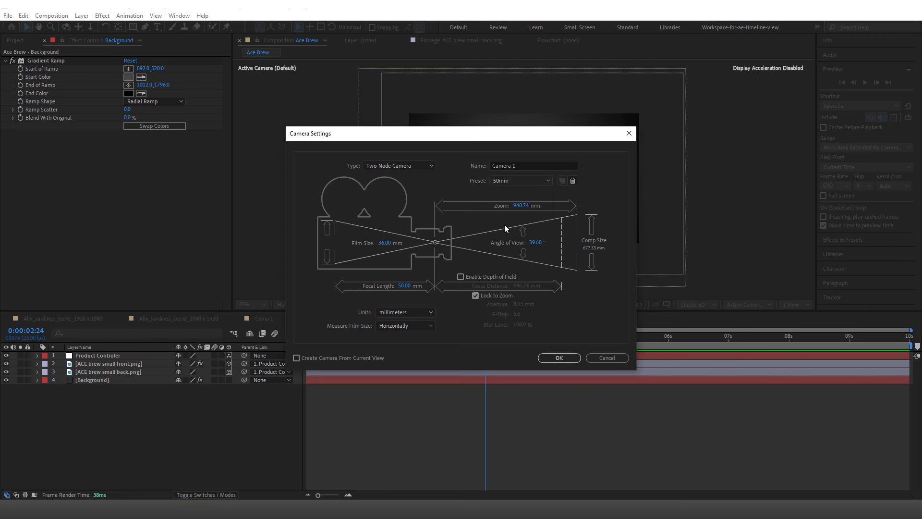
pyautogui.click(555, 356)
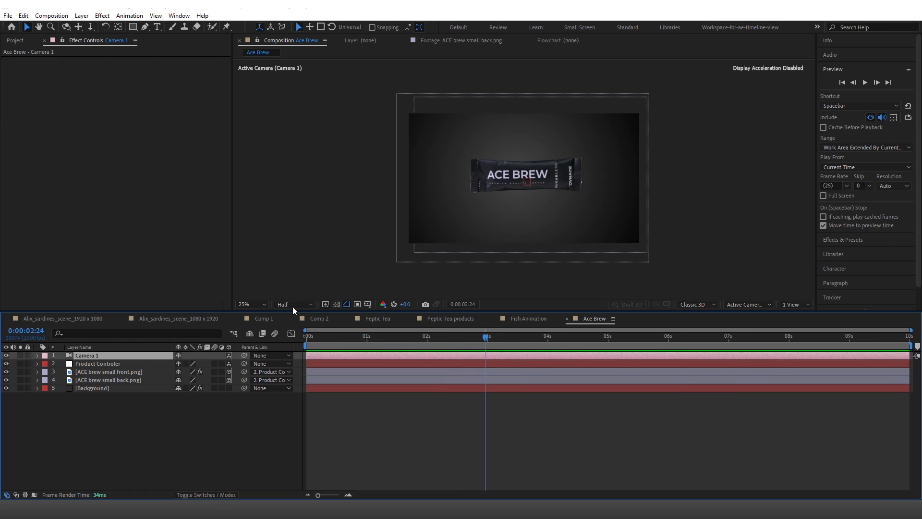
# Step: Fit the composition in the viewer and set the Product Controler's Z position to 700
pyautogui.click(259, 304)
pyautogui.click(268, 326)
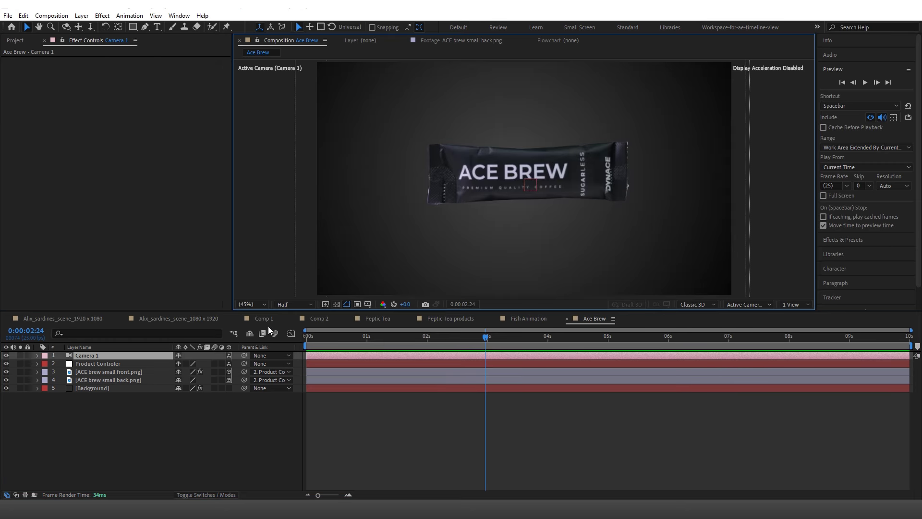
pyautogui.click(112, 363)
pyautogui.write('p')
pyautogui.write('7')
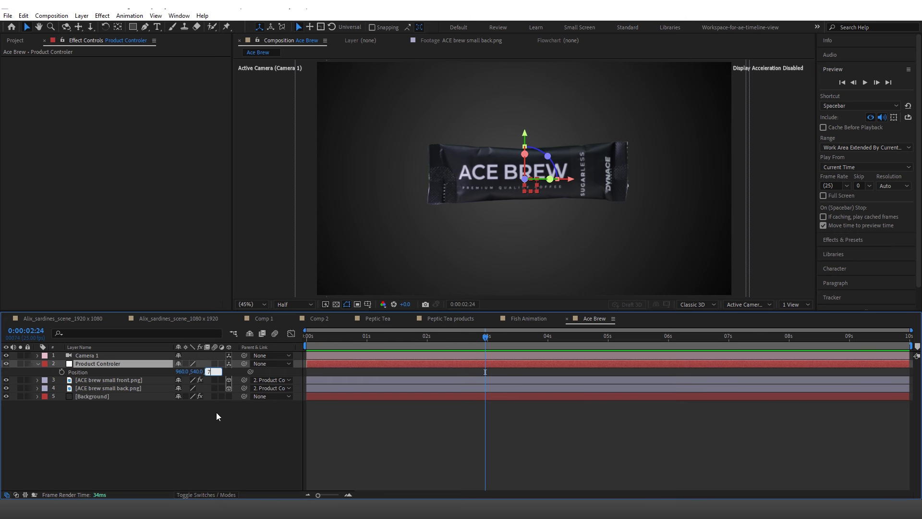
pyautogui.write('00')
pyautogui.click(212, 440)
# Step: Keyframe the Product Controler's Y Rotation from 0° at the first frame to 338° at 3 seconds
pyautogui.click(87, 362)
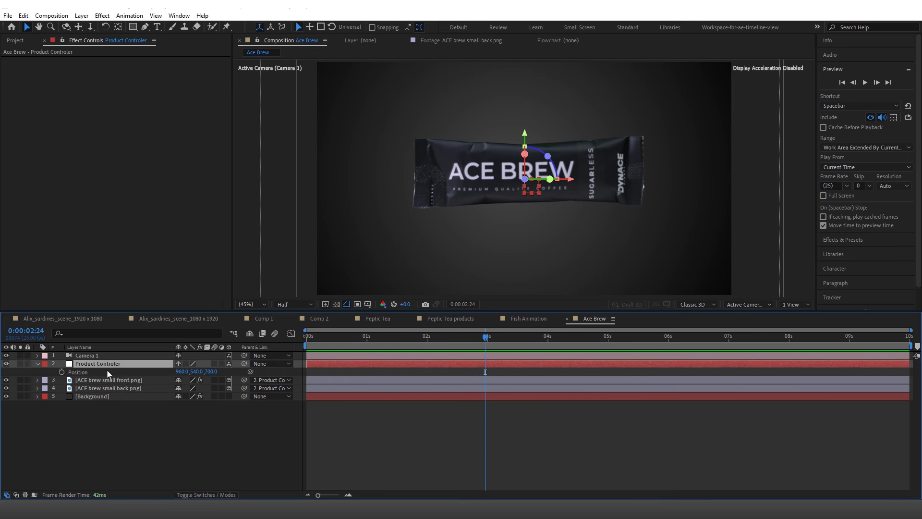
pyautogui.press('r')
pyautogui.press('Home')
pyautogui.click(61, 388)
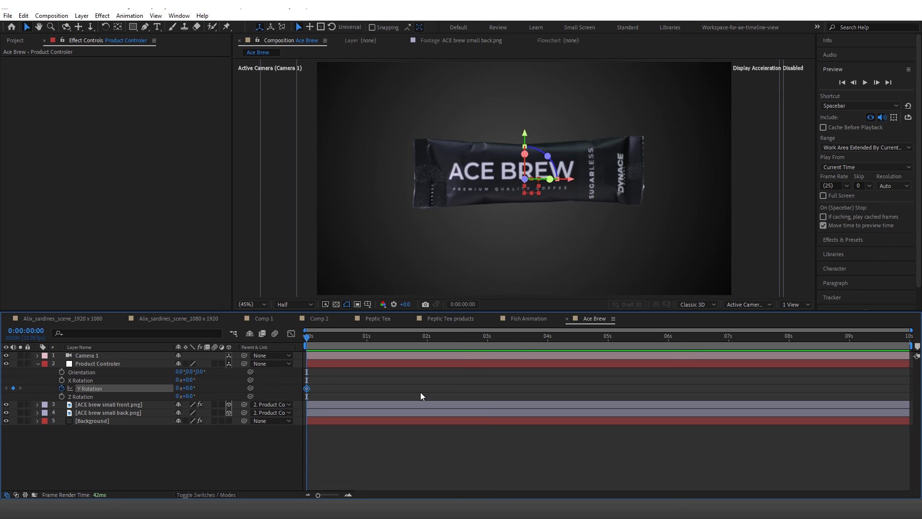
pyautogui.moveTo(456, 342); pyautogui.dragTo(486, 343)
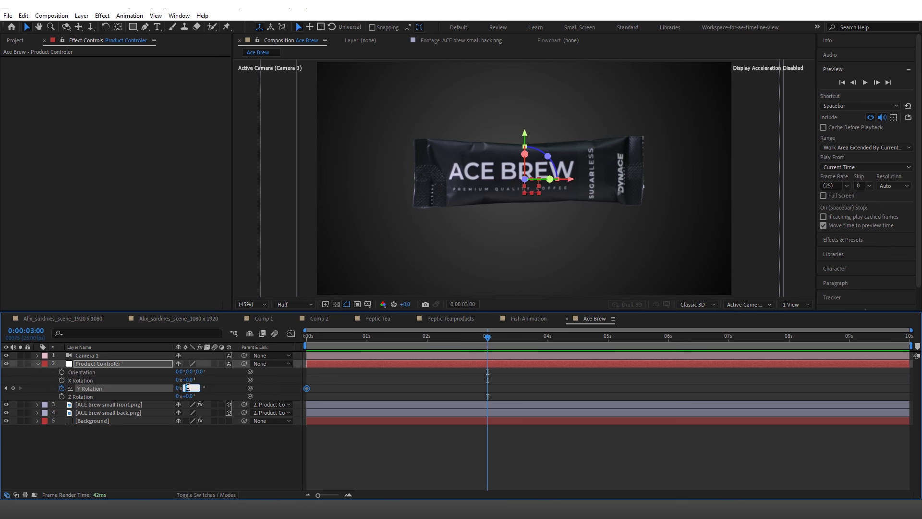
pyautogui.press('Return')
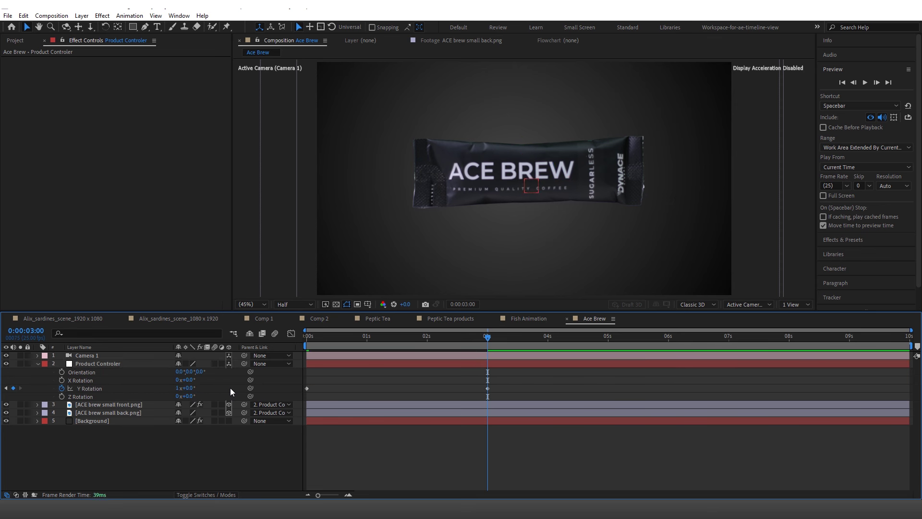
pyautogui.moveTo(189, 390); pyautogui.dragTo(180, 388)
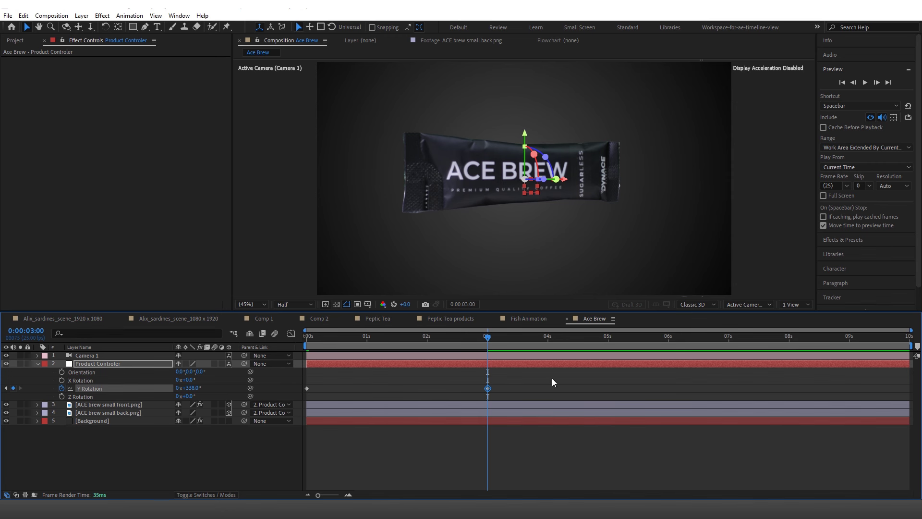
# Step: End the work area at 5 seconds and trim the composition to it
pyautogui.click(560, 338)
pyautogui.moveTo(617, 340)
pyautogui.mouseDown()
pyautogui.moveTo(644, 345)
pyautogui.moveTo(608, 355)
pyautogui.mouseUp()
pyautogui.press('n')
pyautogui.rightClick(596, 345)
pyautogui.click(629, 372)
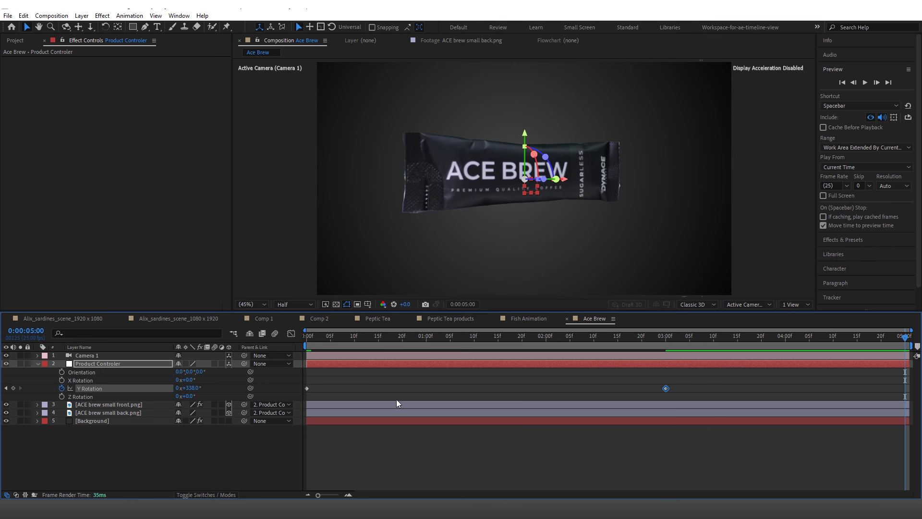
# Step: Repeat the 338° Y Rotation keyframe at 5 seconds and set the keyframe at 3 seconds to 360°
pyautogui.click(666, 335)
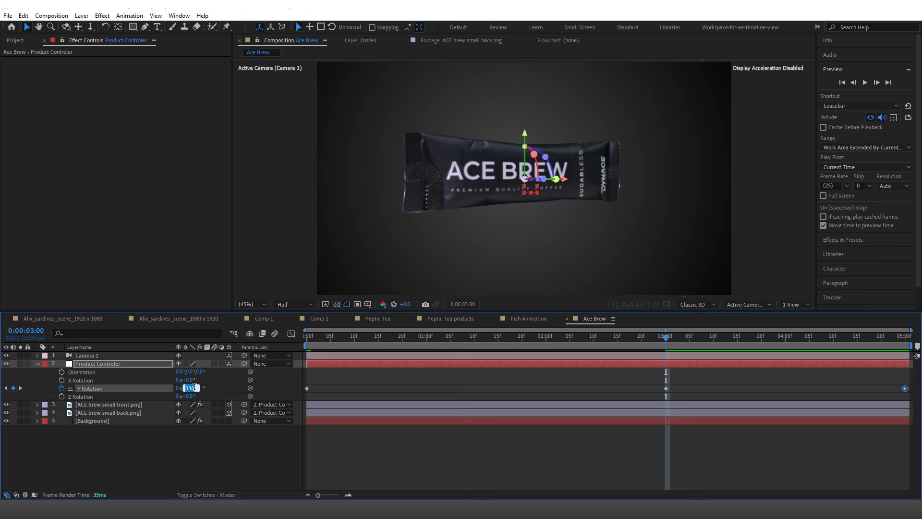
pyautogui.write('360')
pyautogui.click(223, 394)
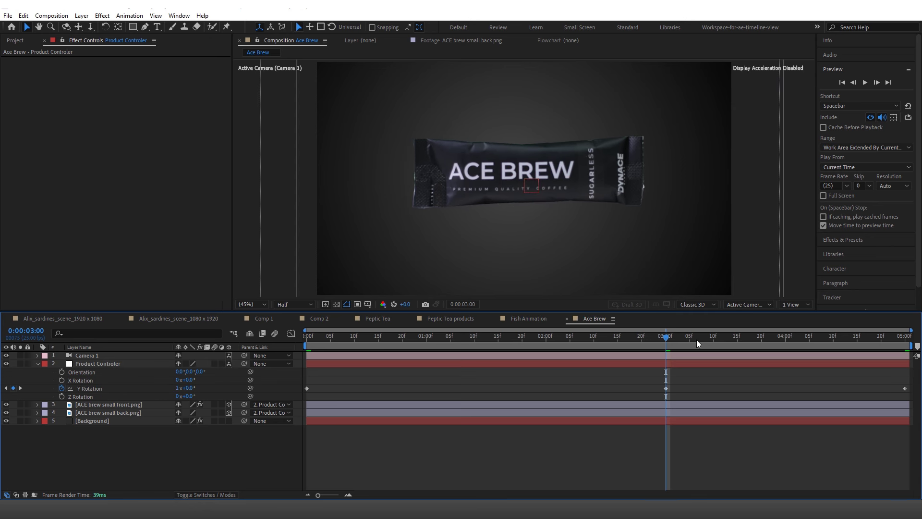
# Step: Preview the package's rotation and set the back image layer's Z position to 2
pyautogui.press('space')
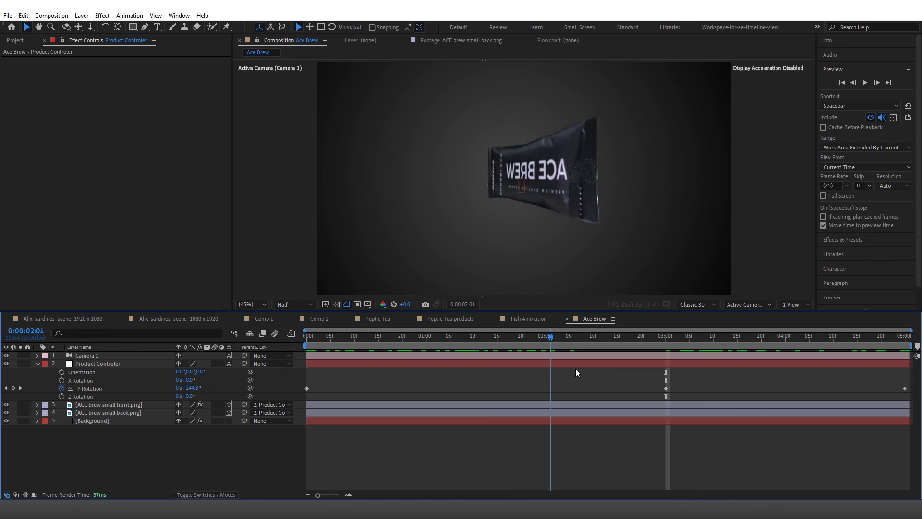
pyautogui.press('space')
pyautogui.click(135, 412)
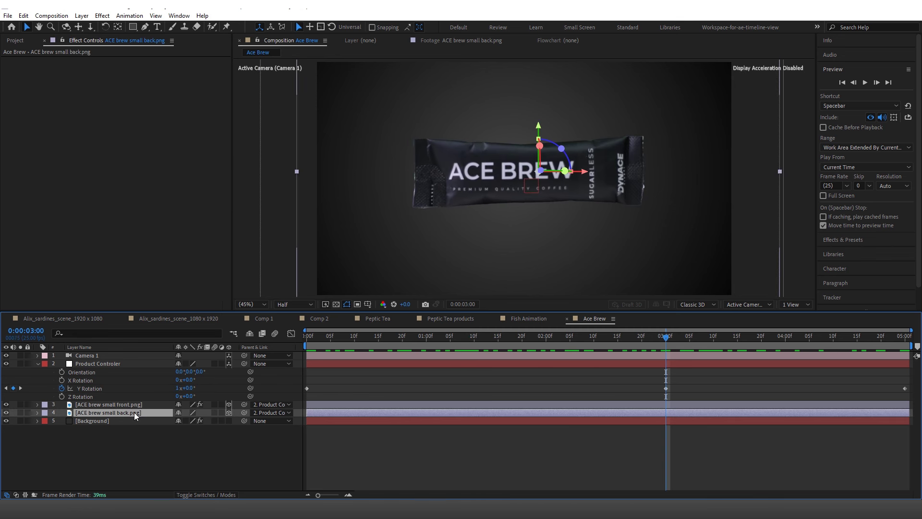
pyautogui.press('p')
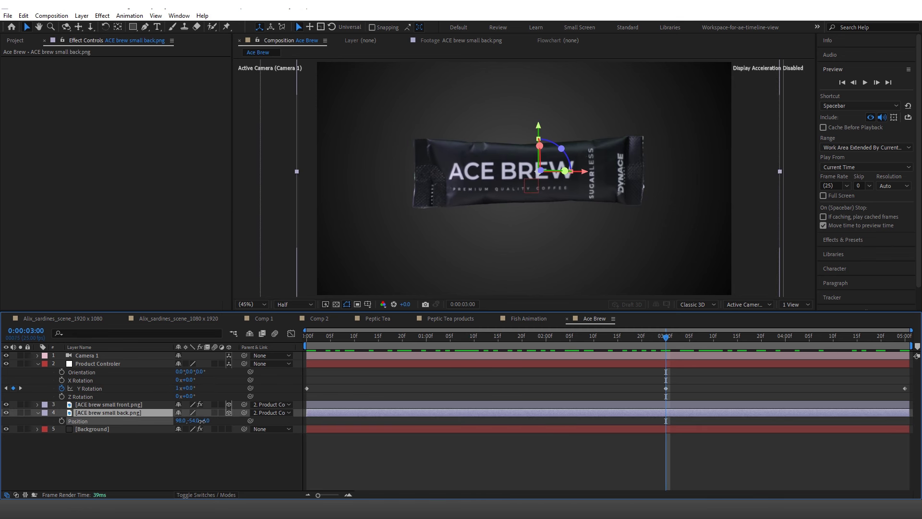
pyautogui.moveTo(196, 421); pyautogui.dragTo(205, 421)
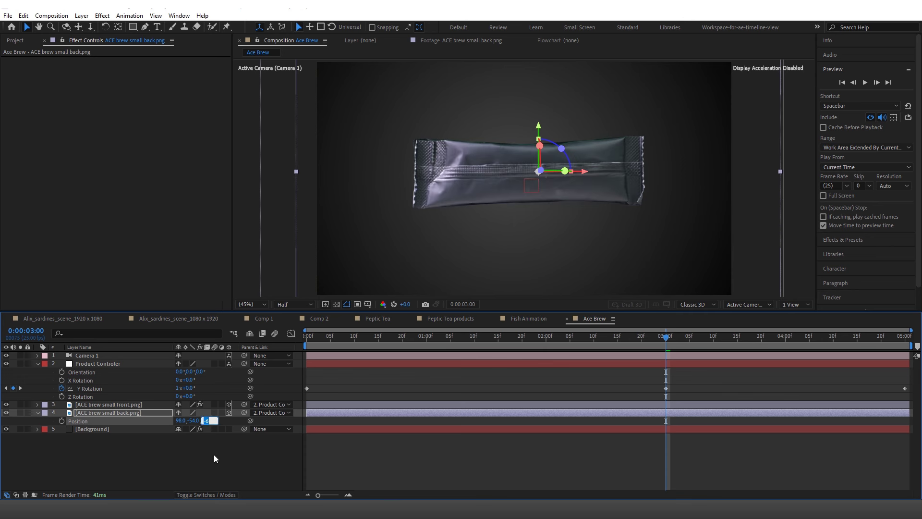
pyautogui.write('2')
pyautogui.press('Return')
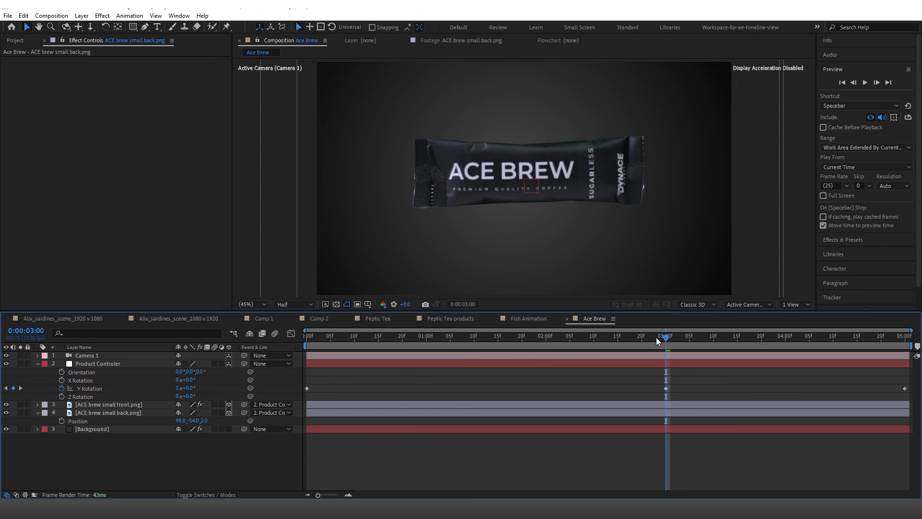
# Step: Go to about 0:00:01:15, where the package's back is showing, and apply Lumetri Color to the back image with Basic Correction expanded
pyautogui.moveTo(656, 337); pyautogui.dragTo(498, 355)
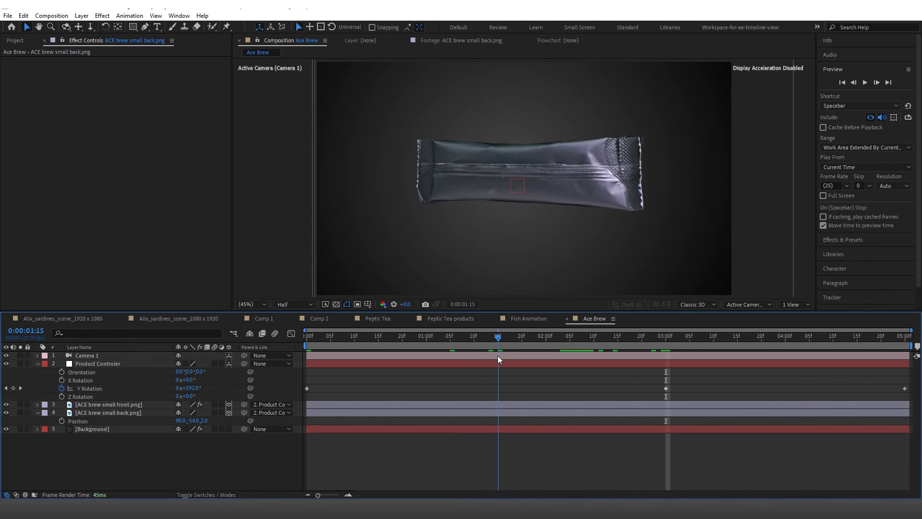
pyautogui.click(125, 413)
pyautogui.click(102, 15)
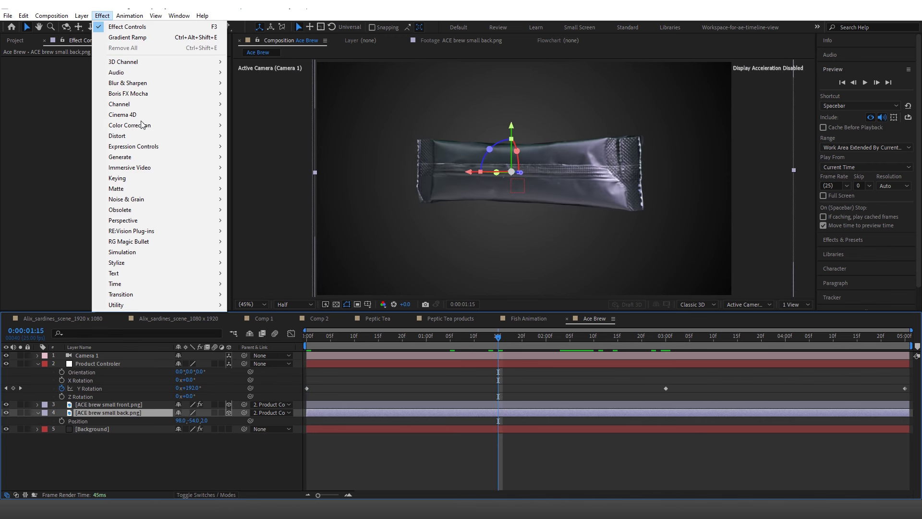
pyautogui.moveTo(143, 124)
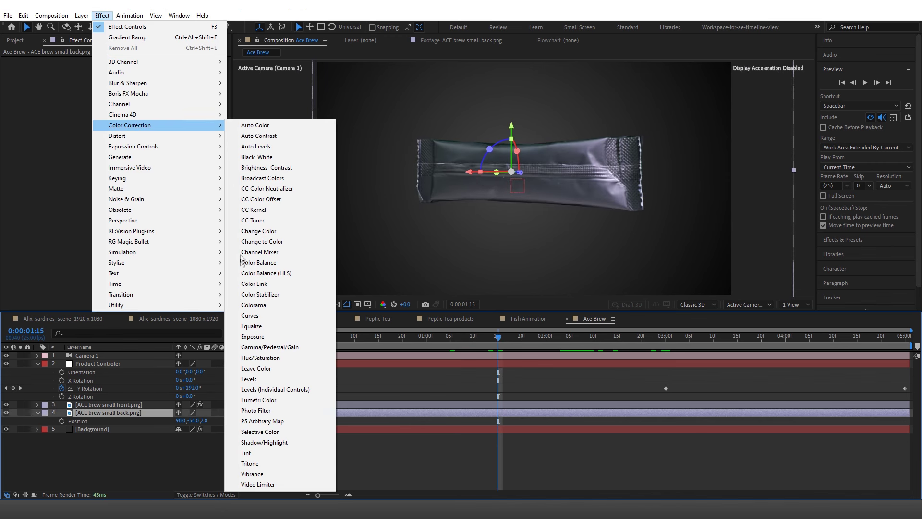
pyautogui.click(259, 400)
pyautogui.click(14, 69)
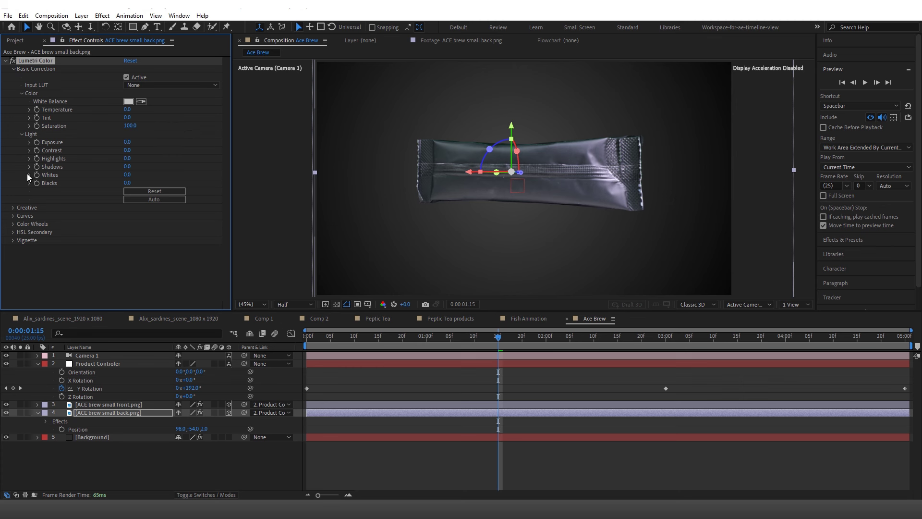
# Step: Lower the back image's Whites to -33.1 and its Highlights to -36 in the Lumetri Color effect
pyautogui.click(29, 174)
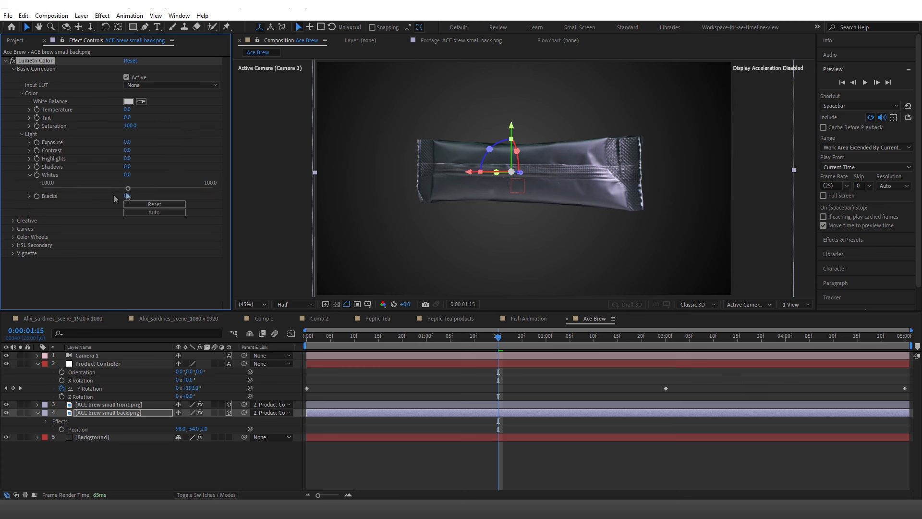
pyautogui.click(156, 188)
pyautogui.moveTo(197, 191); pyautogui.dragTo(100, 189)
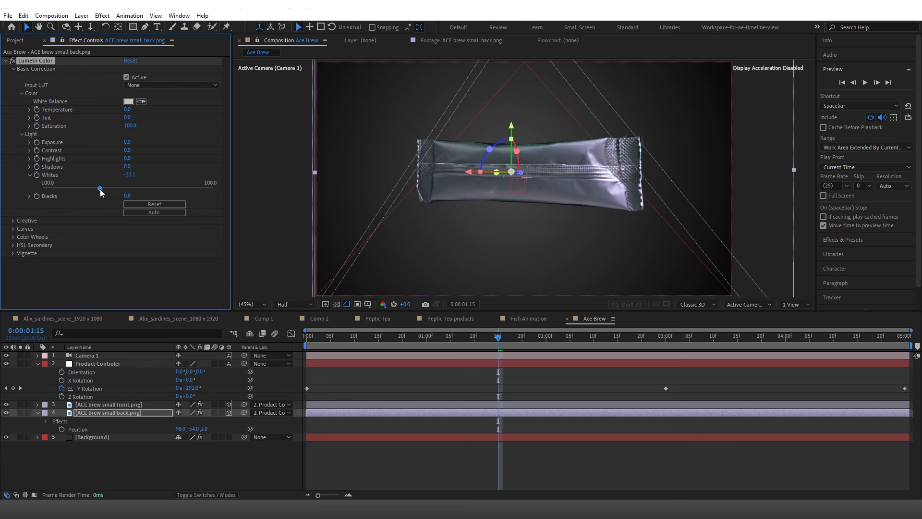
pyautogui.click(29, 158)
pyautogui.click(107, 172)
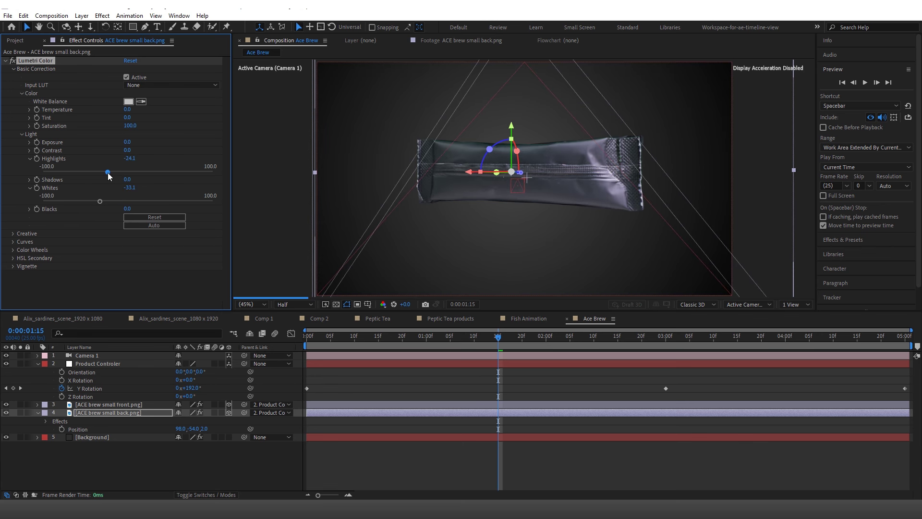
pyautogui.click(99, 172)
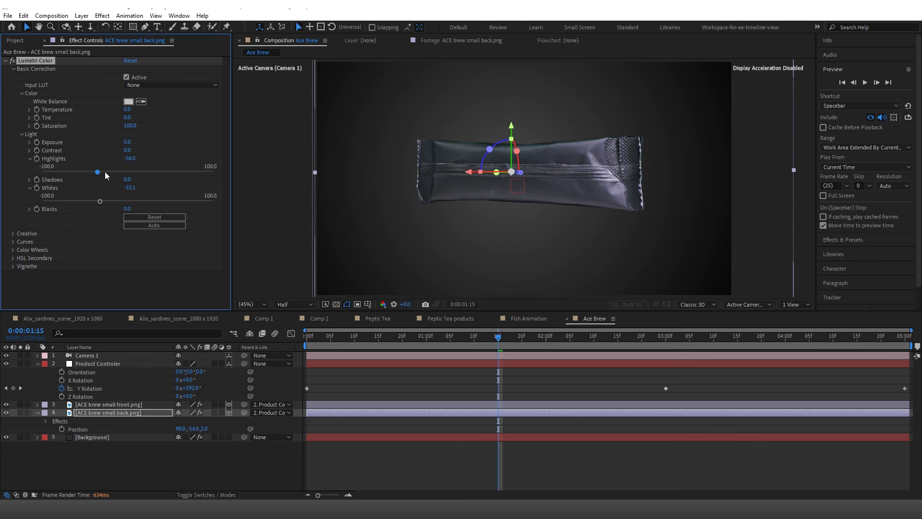
pyautogui.click(496, 372)
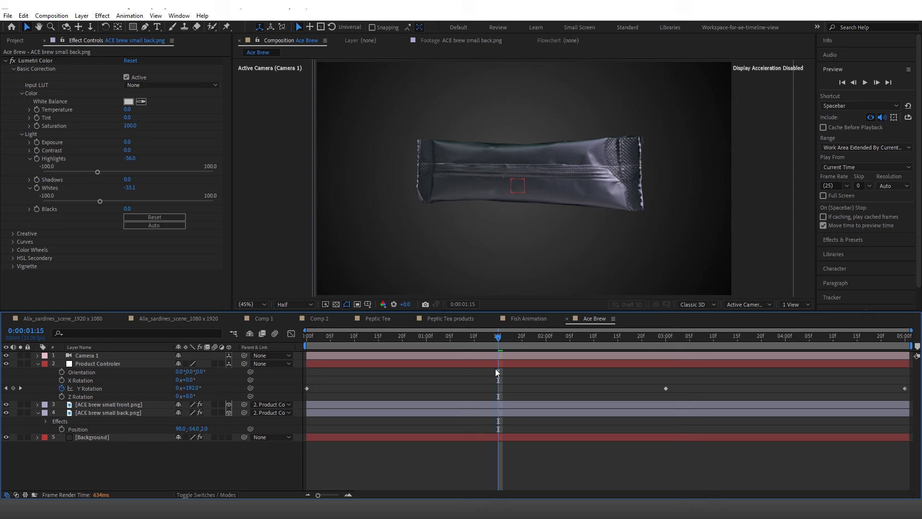
# Step: Preview the package's rotation from the start of the composition
pyautogui.click(493, 409)
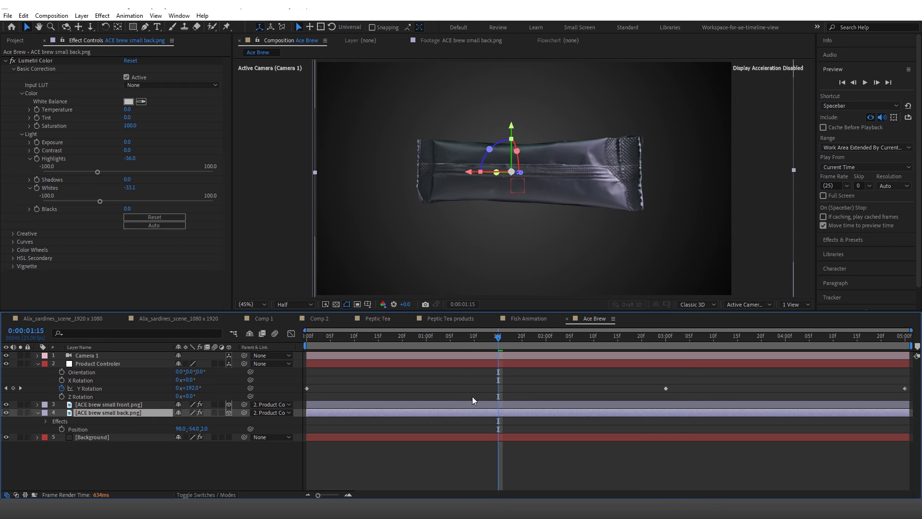
pyautogui.click(508, 345)
pyautogui.press('Home')
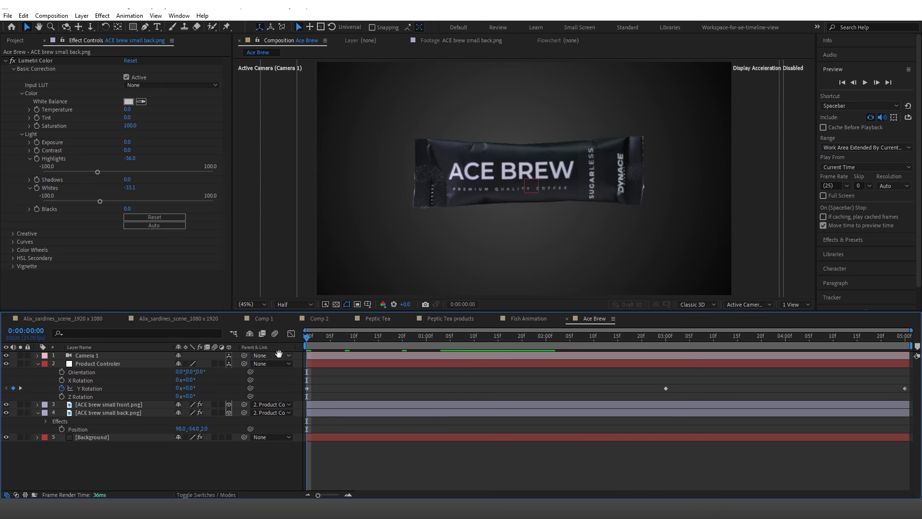
pyautogui.press('space')
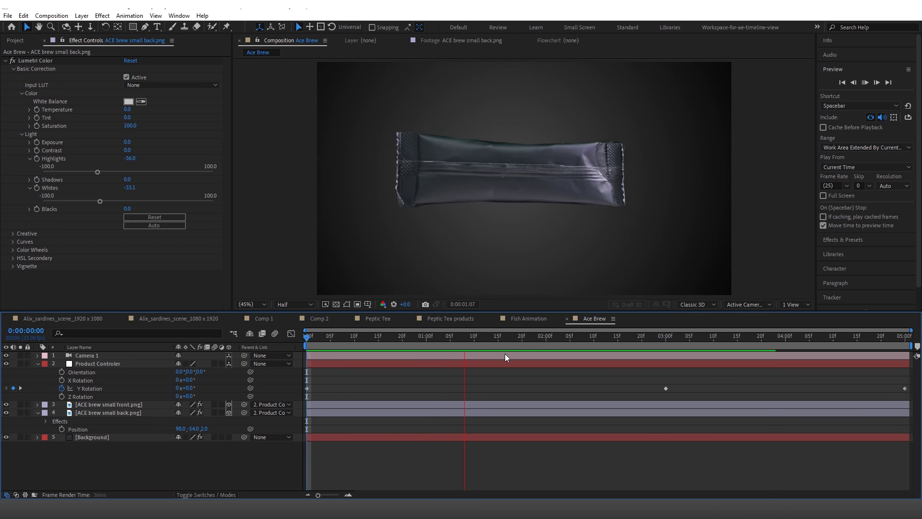
pyautogui.click(519, 346)
# Step: Move the Product Controler's 360° Y Rotation keyframe to 0:00:01:00 and the final 338° keyframe to 0:00:03:00
pyautogui.moveTo(518, 347); pyautogui.dragTo(426, 348)
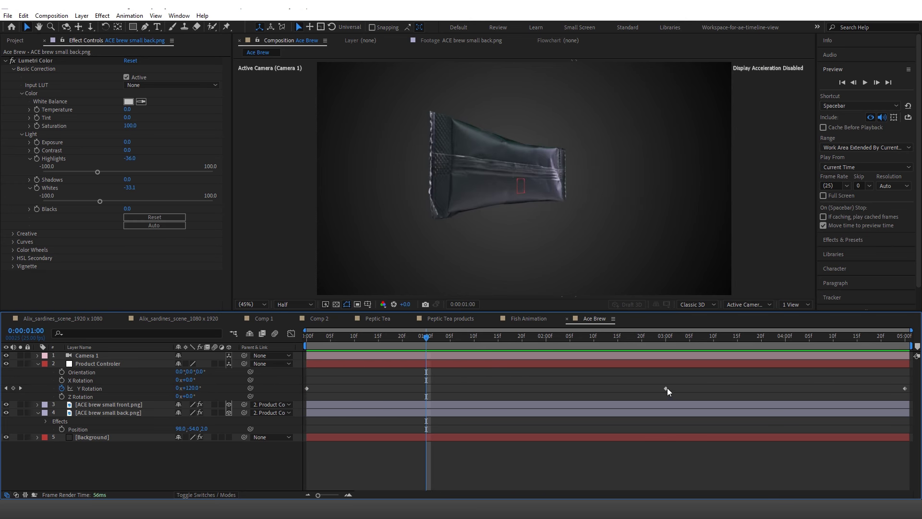
pyautogui.moveTo(667, 388); pyautogui.dragTo(426, 388)
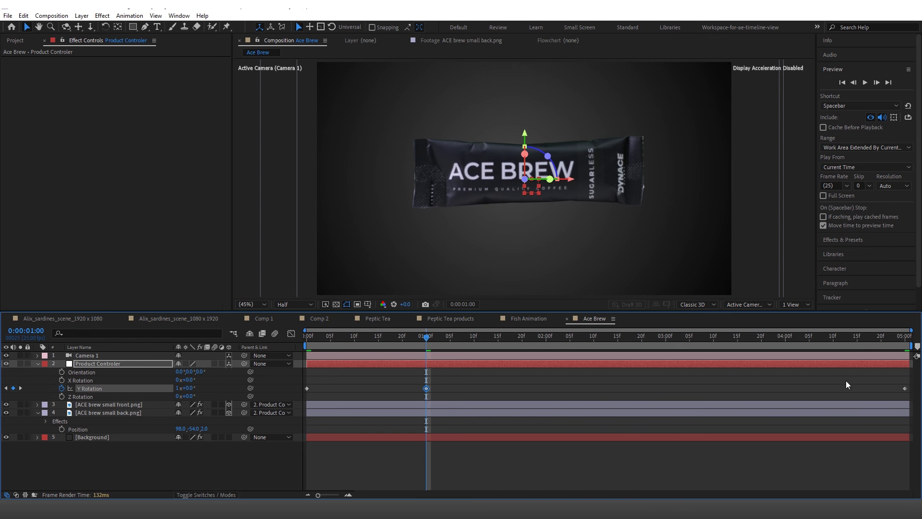
pyautogui.moveTo(776, 388); pyautogui.dragTo(666, 388)
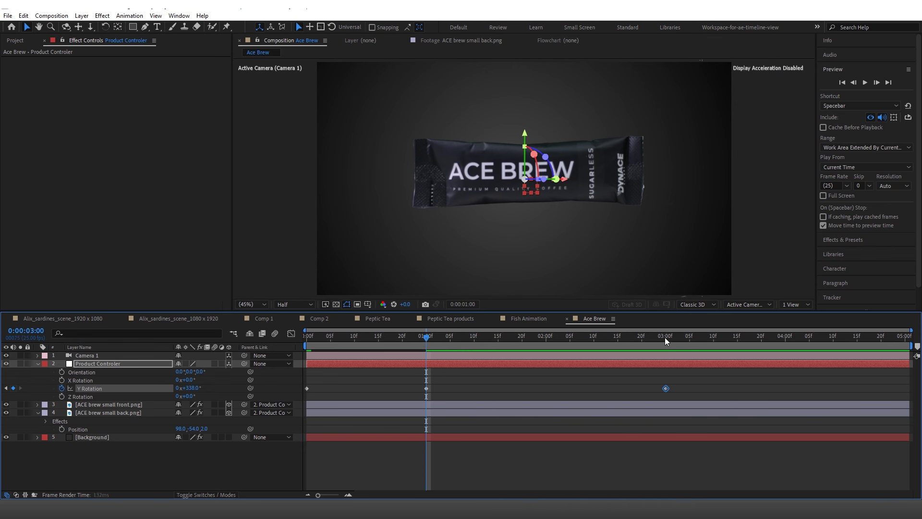
# Step: End the work area at 0:00:03:00 and set the Y Rotation keyframe there to 323°
pyautogui.click(664, 337)
pyautogui.press('n')
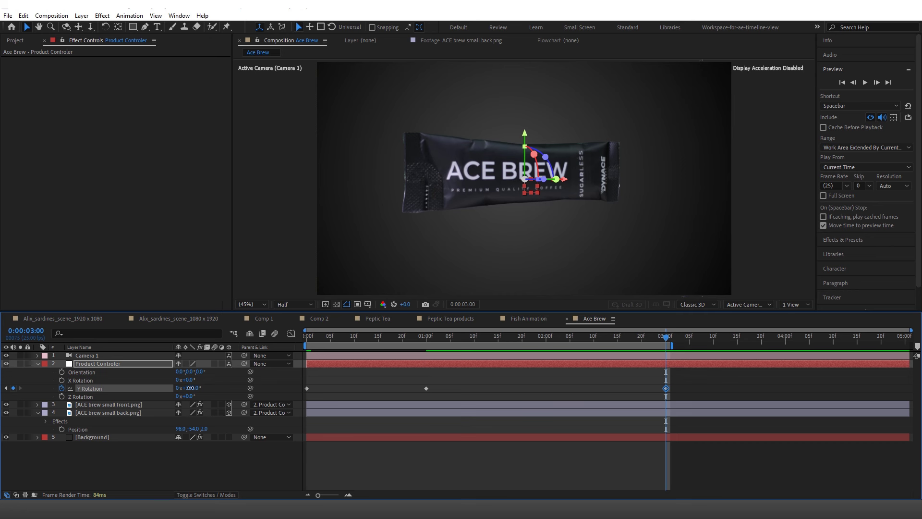
pyautogui.moveTo(195, 388); pyautogui.dragTo(188, 389)
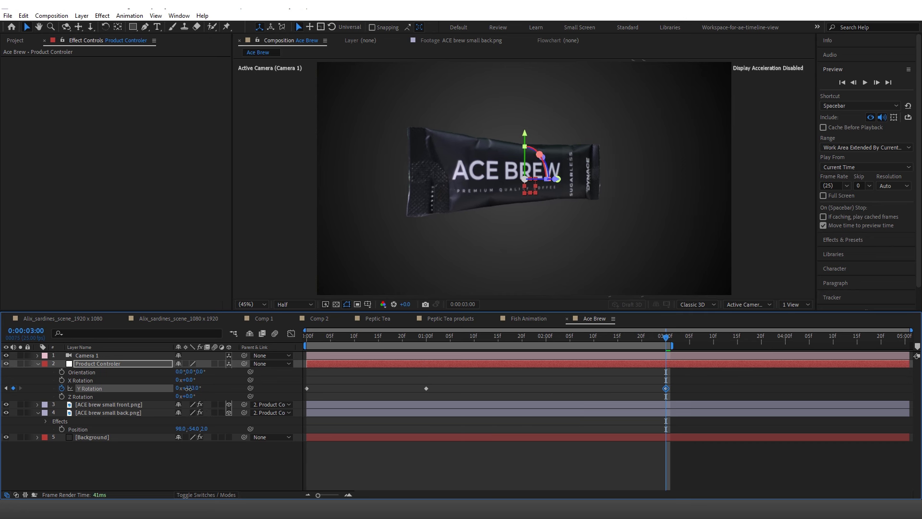
# Step: Add a Y Rotation keyframe at 0:00:00:20, move it to 0:00:01:05, and delete the keyframe at 0:00:01:00
pyautogui.moveTo(597, 337); pyautogui.dragTo(402, 353)
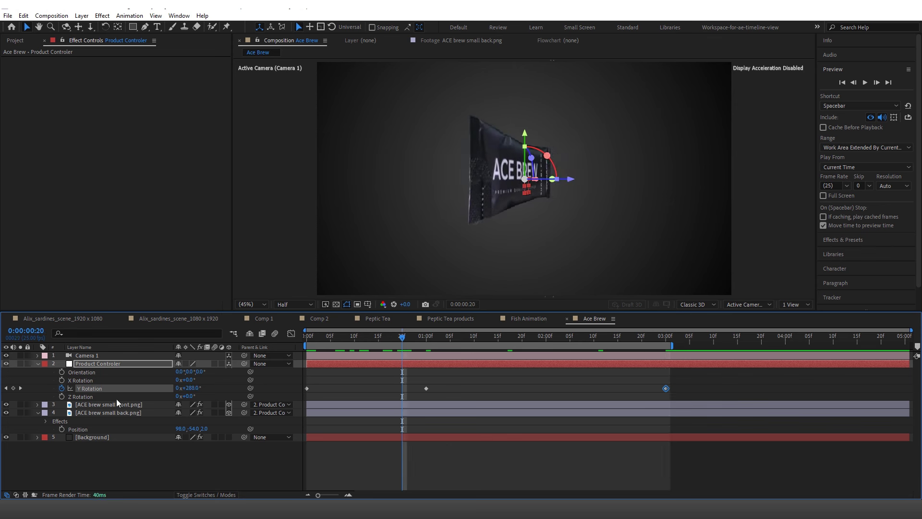
pyautogui.click(13, 388)
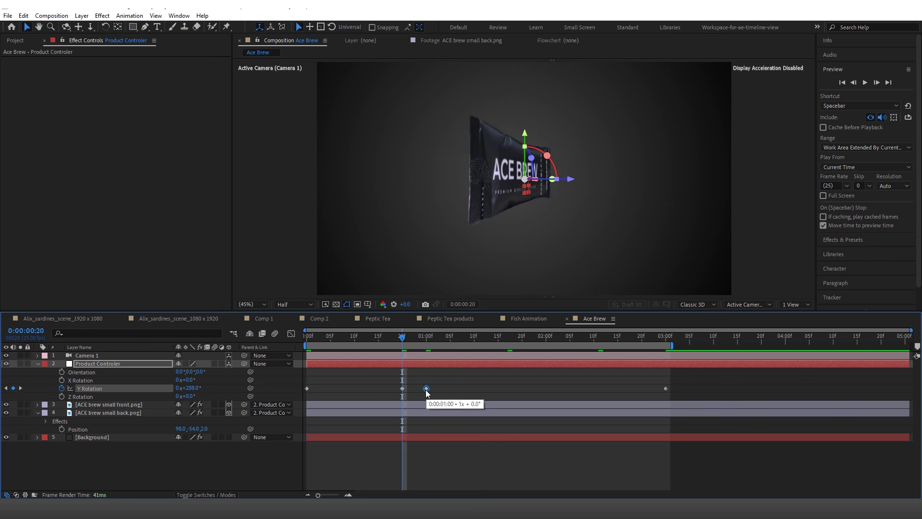
pyautogui.moveTo(403, 388); pyautogui.dragTo(451, 388)
pyautogui.moveTo(447, 338); pyautogui.dragTo(296, 353)
pyautogui.press('space')
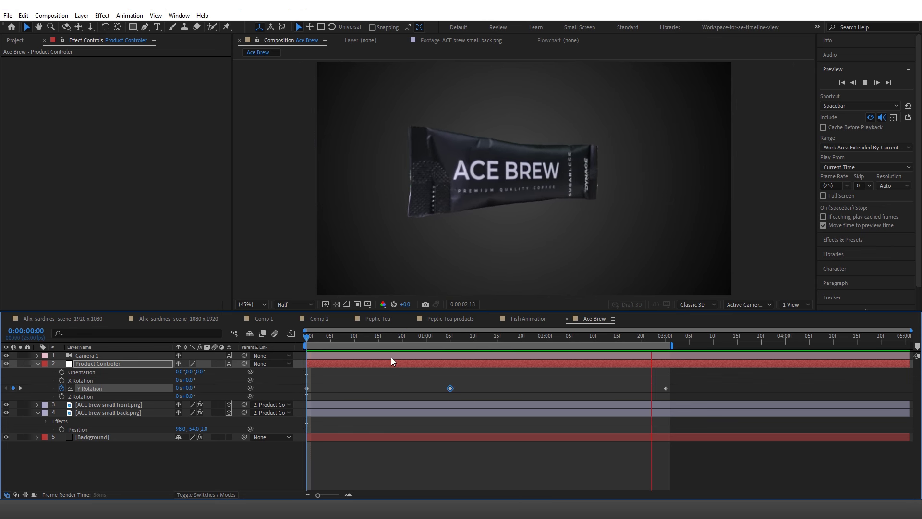
pyautogui.press('space')
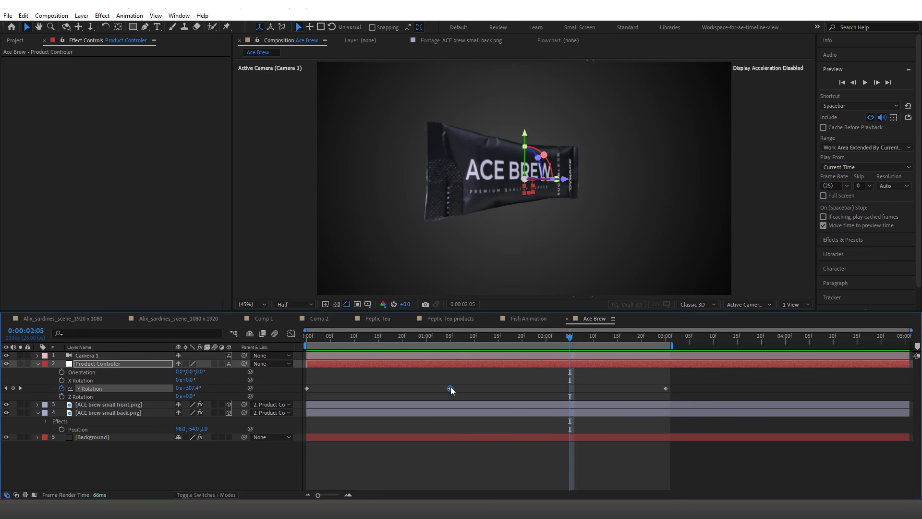
# Step: Convert the Y Rotation keyframe at 0:00:01:05 to Auto Bezier and preview the rotation from the start
pyautogui.keyDown('ctrl'); pyautogui.click(450, 388); pyautogui.keyUp('ctrl')
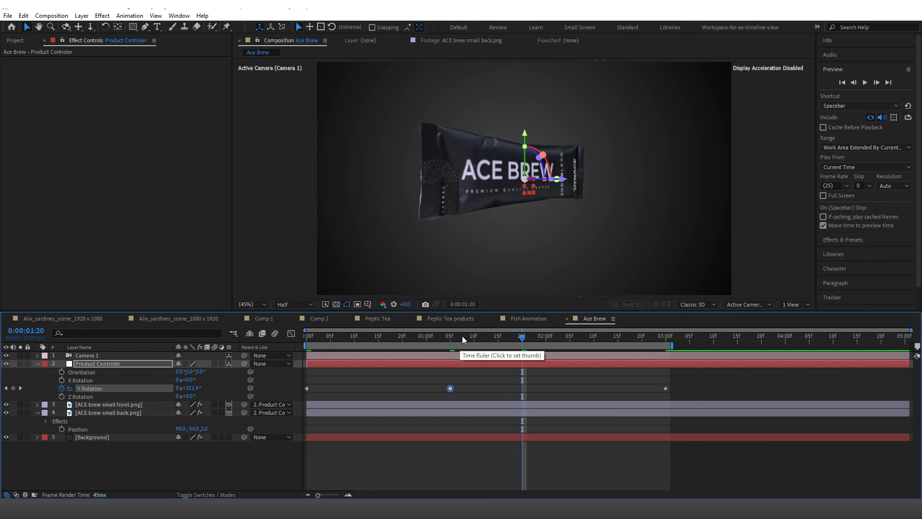
pyautogui.moveTo(450, 337); pyautogui.dragTo(282, 347)
pyautogui.press('Home')
pyautogui.press('space')
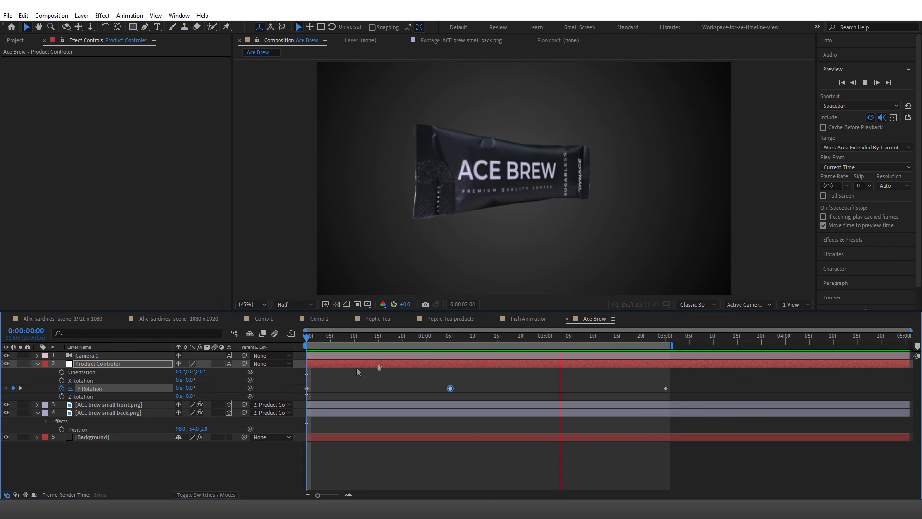
pyautogui.press('space')
# Step: Change Camera 1's lens to the wider 20mm preset in its camera settings
pyautogui.click(344, 359)
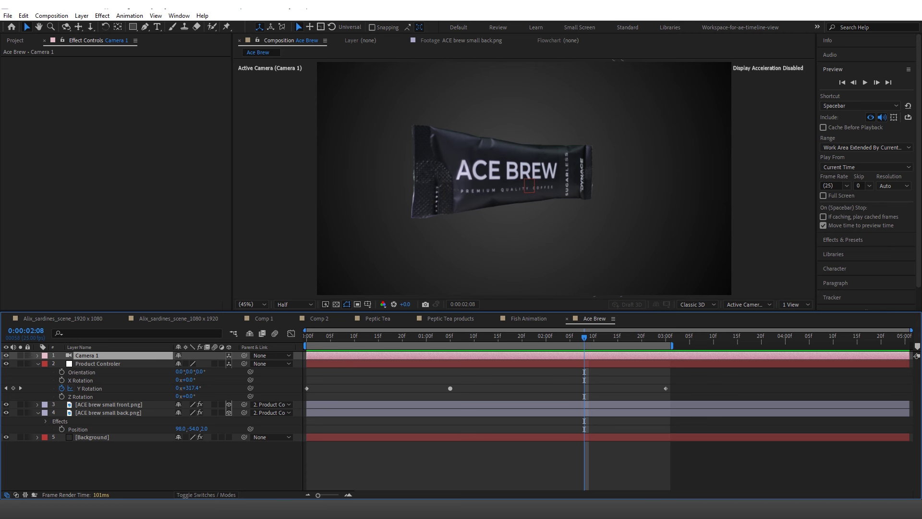
pyautogui.click(81, 16)
pyautogui.click(101, 29)
pyautogui.click(517, 180)
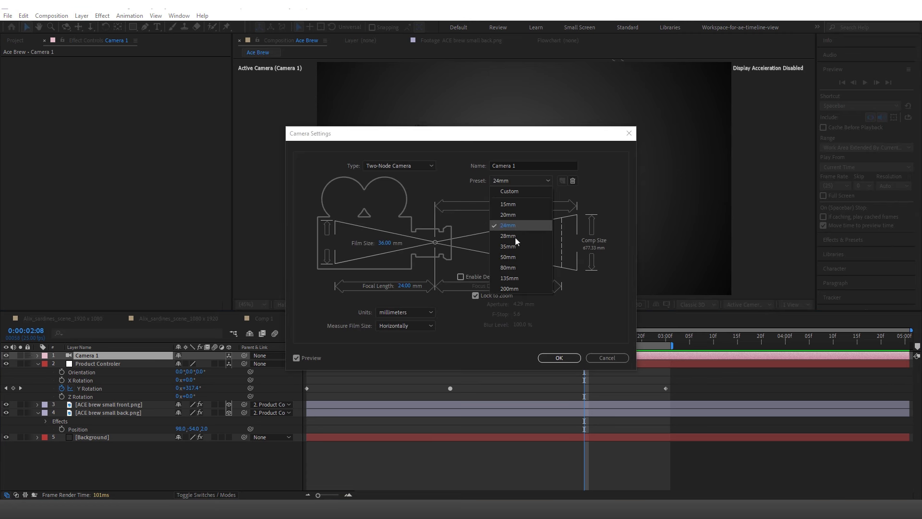
pyautogui.click(513, 223)
pyautogui.moveTo(518, 138); pyautogui.dragTo(489, 184)
pyautogui.click(528, 404)
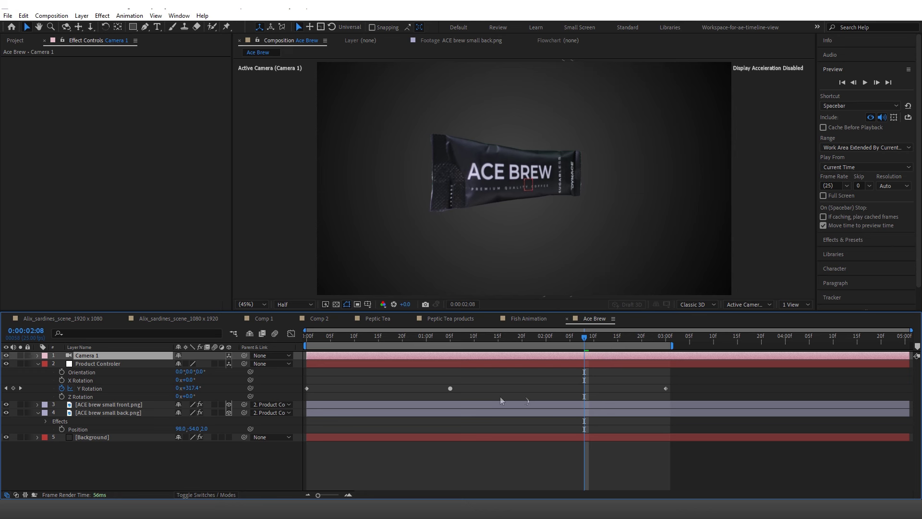
# Step: Show the Product Controler's Position and set its Z value to 500
pyautogui.click(129, 364)
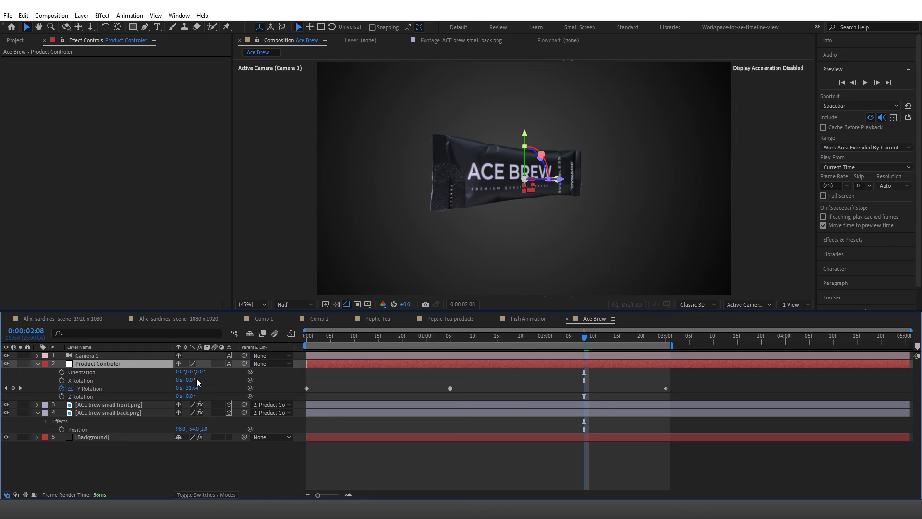
pyautogui.press('p')
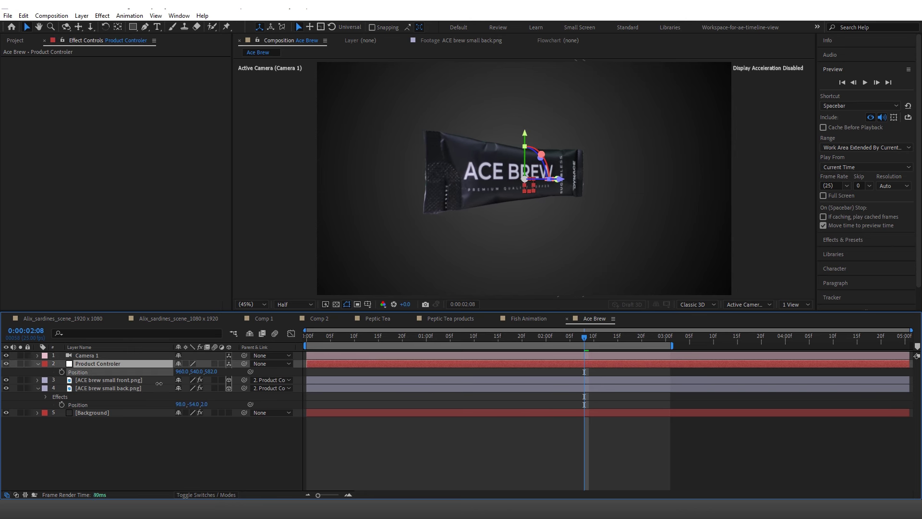
pyautogui.moveTo(159, 383); pyautogui.dragTo(144, 383)
pyautogui.click(211, 371)
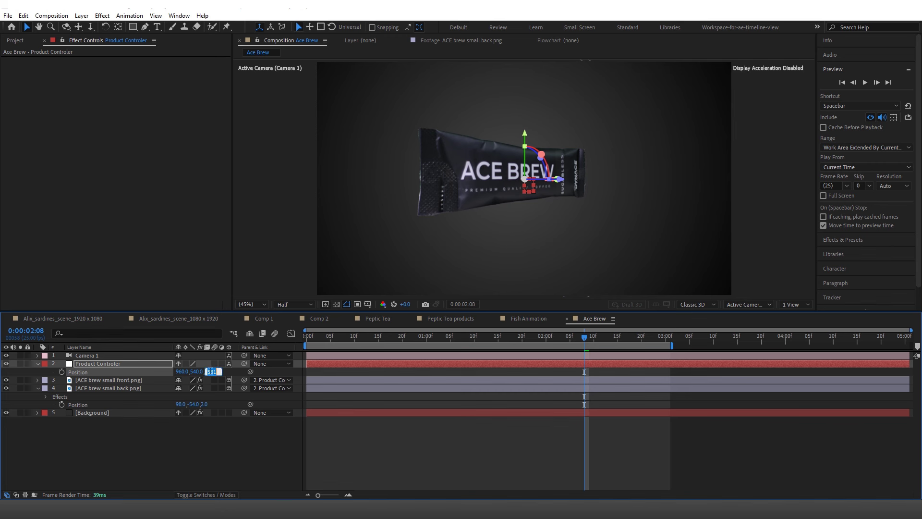
pyautogui.write('500')
pyautogui.click(197, 455)
# Step: Start an expression on the Product Controler's Position with the lines "p = value[1];", "decay = 2;" and "freq = 6;"
pyautogui.click(103, 361)
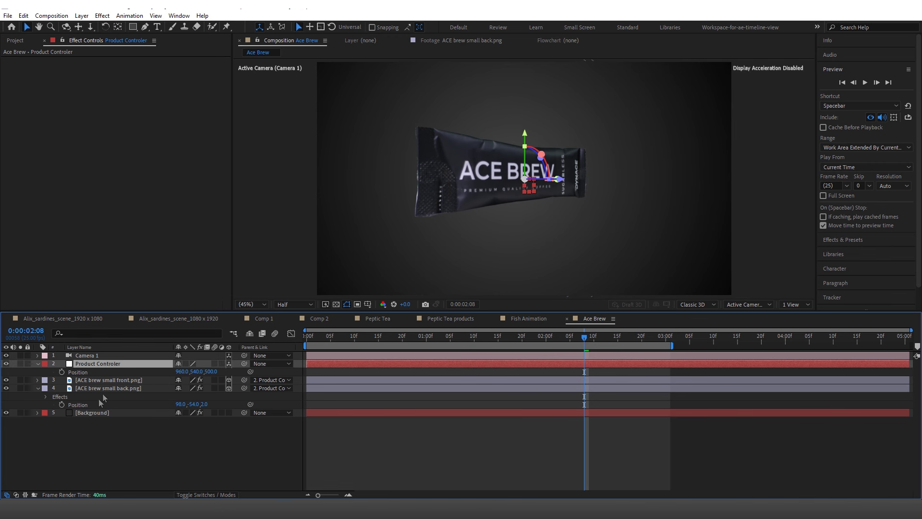
pyautogui.keyDown('alt'); pyautogui.click(62, 372); pyautogui.keyUp('alt')
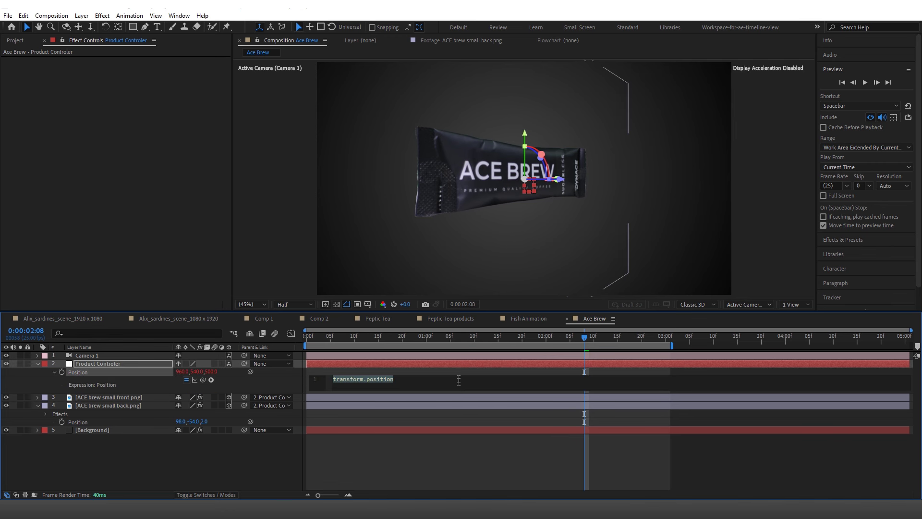
pyautogui.write('p = value[1]')
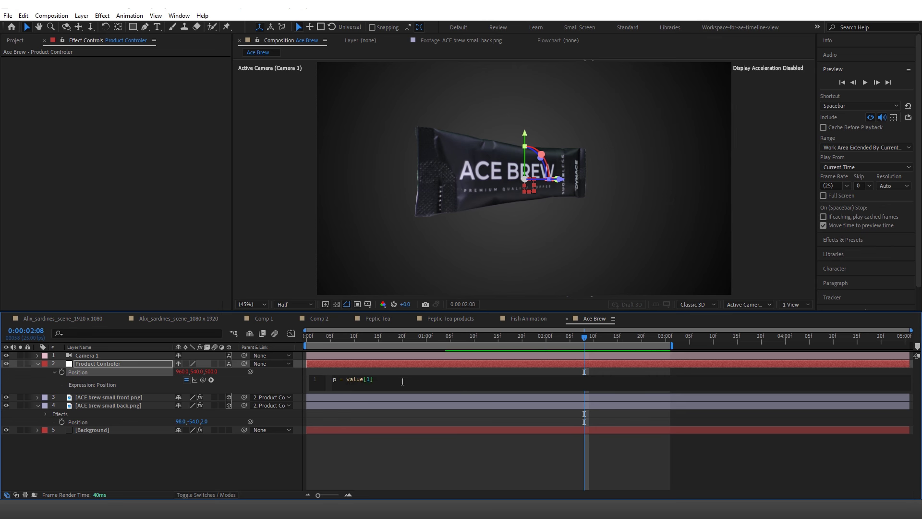
pyautogui.write('; decay')
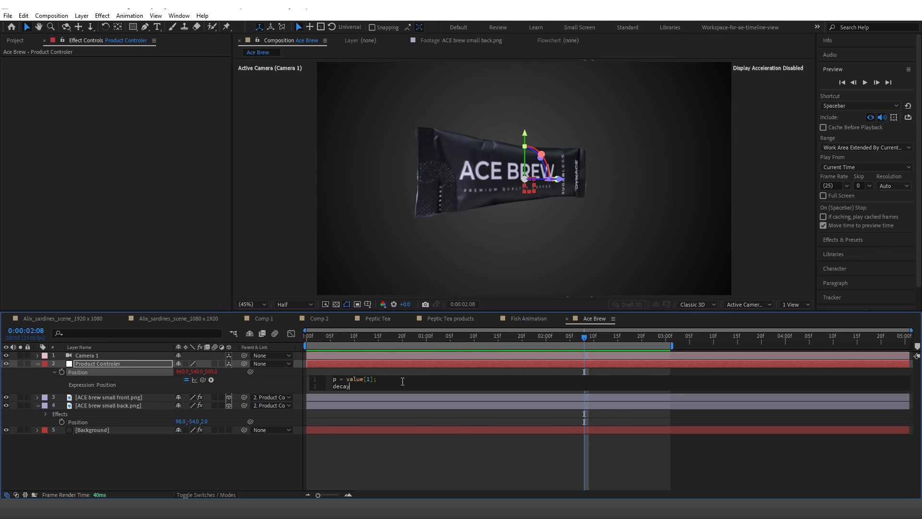
pyautogui.write(' = 2;')
pyautogui.press('Return')
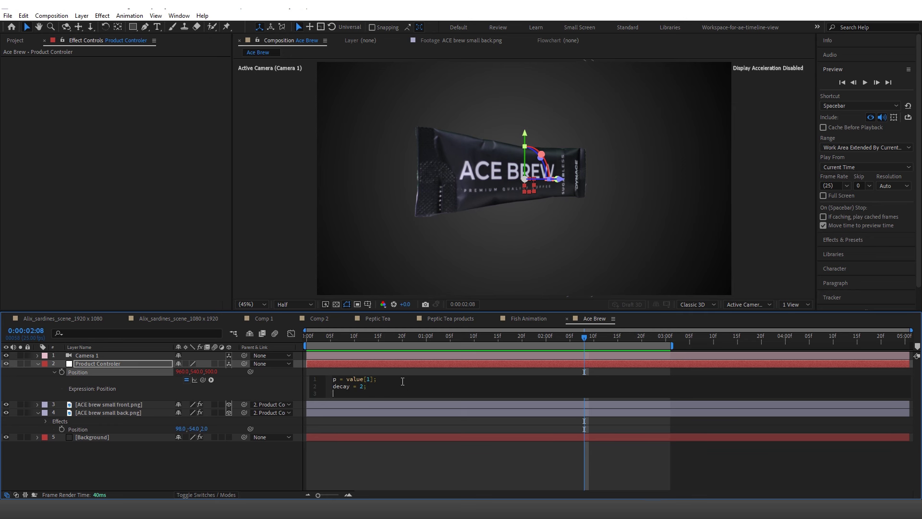
pyautogui.write('freq;')
pyautogui.press('Return')
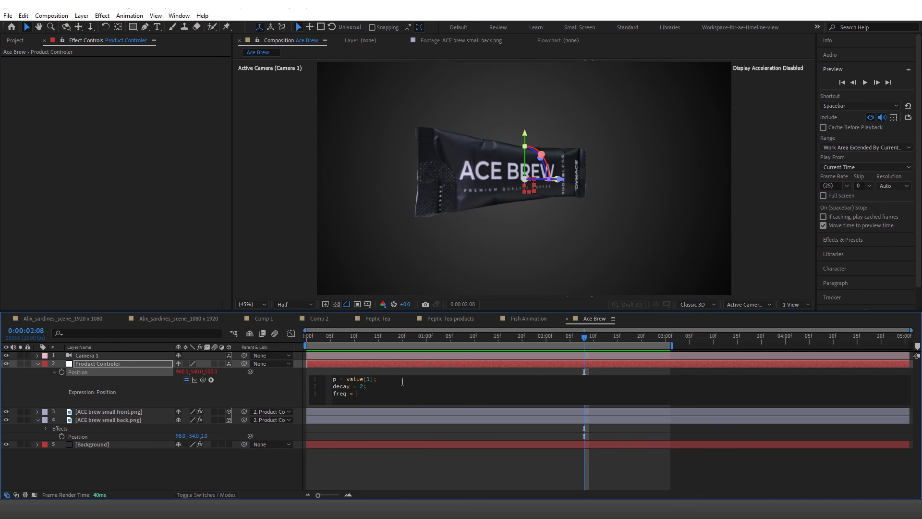
# Step: Continue the Position expression with the lines "t = sourceTime();" and "x = value[0];"
pyautogui.write('t = sourc')
pyautogui.press('Down')
pyautogui.press('Down')
pyautogui.press('Down')
pyautogui.press('Down')
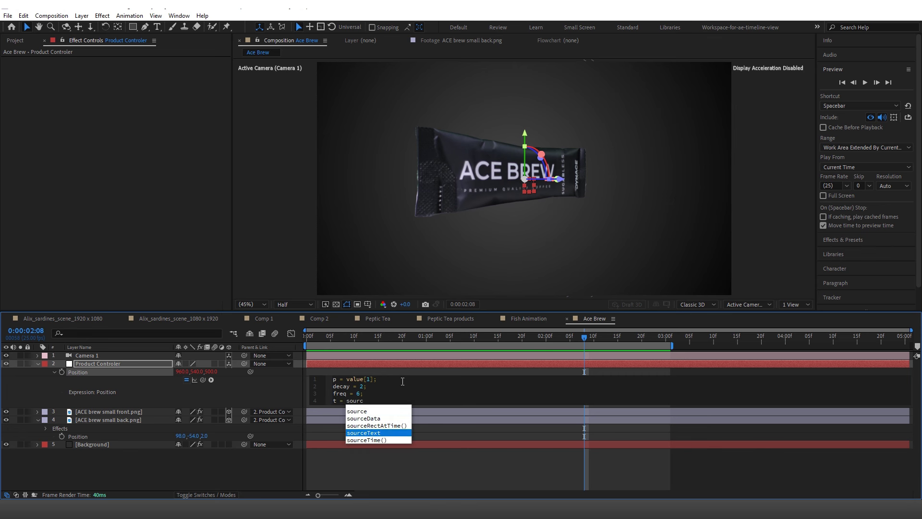
pyautogui.press('Return')
pyautogui.write(';')
pyautogui.press('Return')
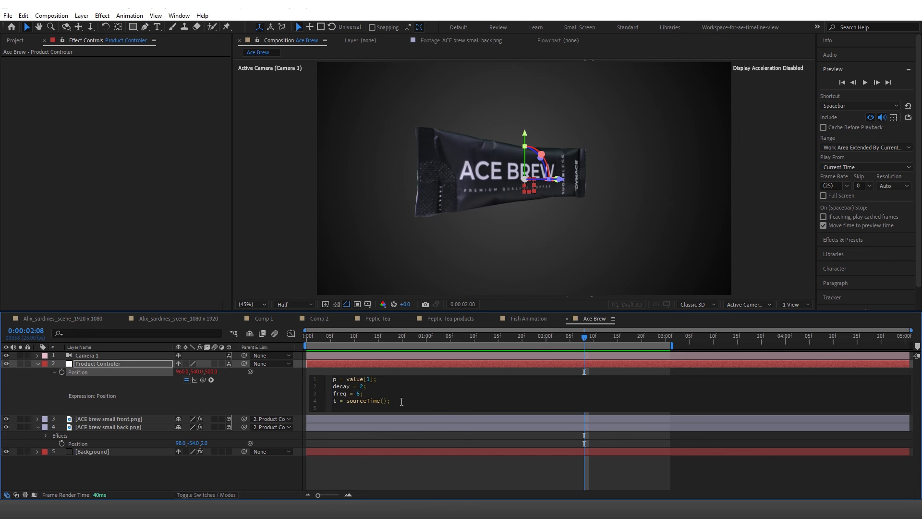
pyautogui.write('x = value')
pyautogui.press('Return')
pyautogui.write('[0];')
pyautogui.press('Return')
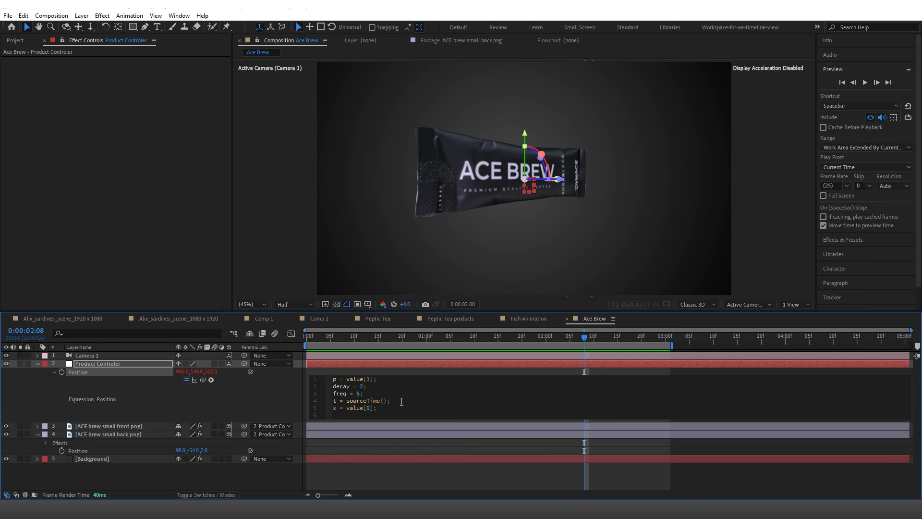
# Step: Add the line "y = p - p * Math.cos(t * freq) / Math.exp(t * decay);" to the Position expression
pyautogui.write('y = p - p * Math.cos()t *freq')
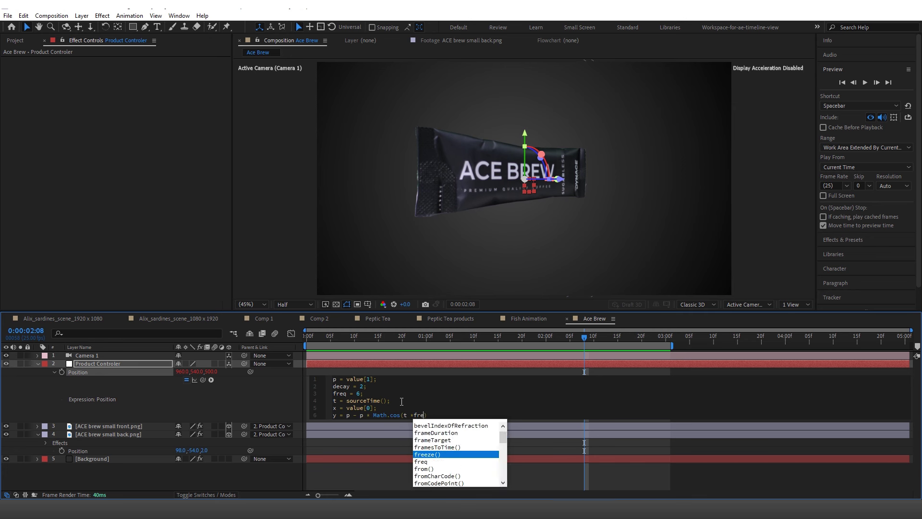
pyautogui.press('Escape')
pyautogui.write('/ ')
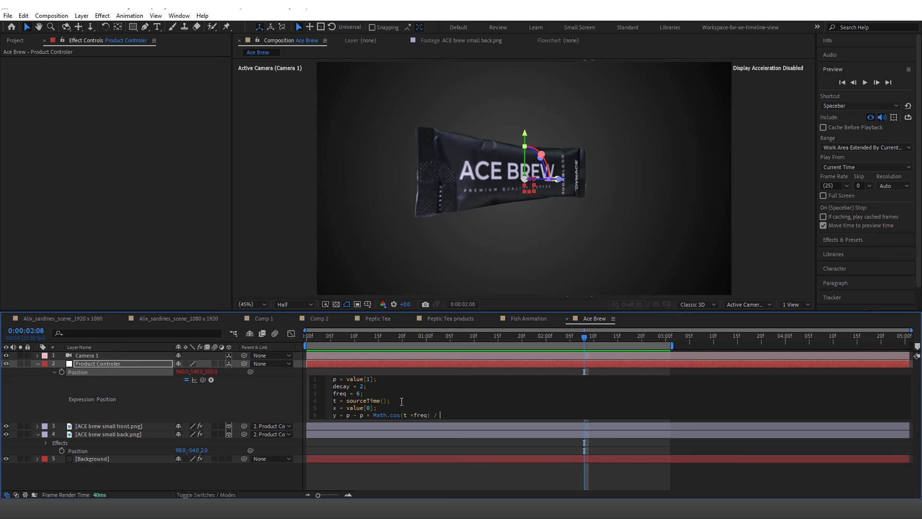
pyautogui.write('Math.exp')
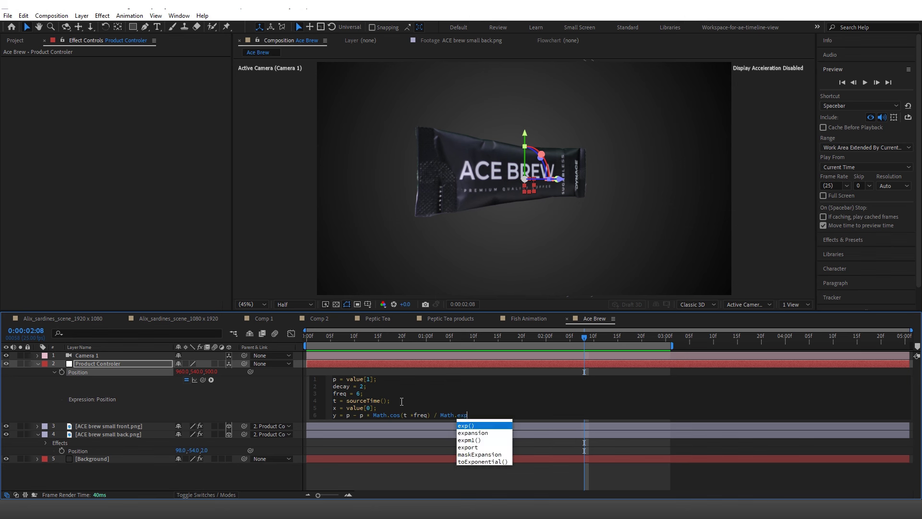
pyautogui.press('Return')
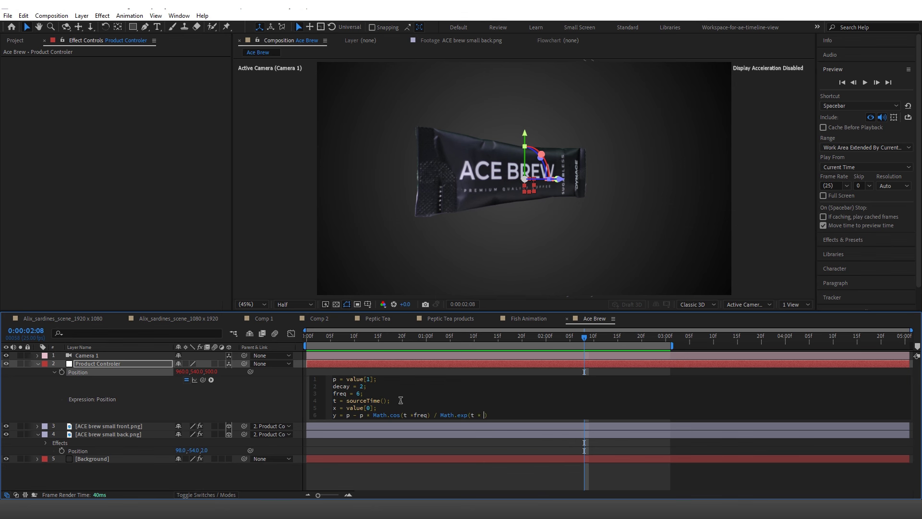
pyautogui.write('t * decay)')
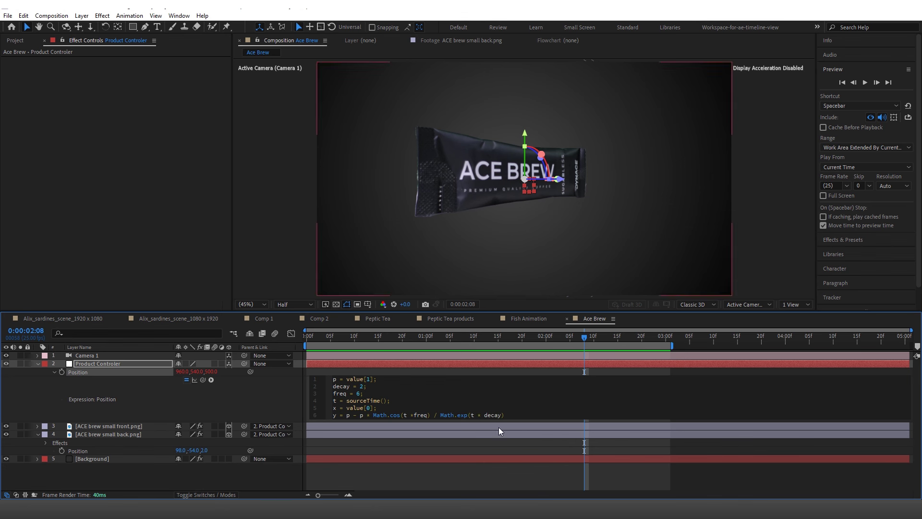
pyautogui.write(';')
pyautogui.press('Return')
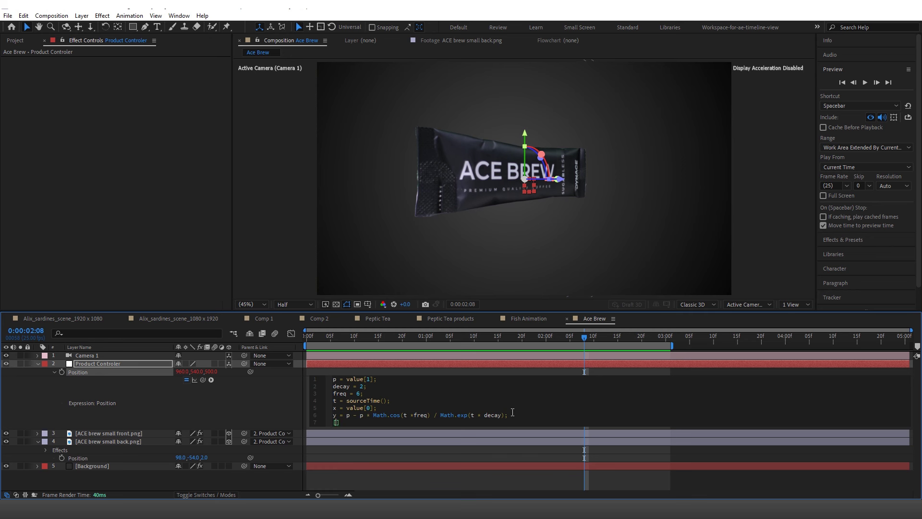
# Step: Finish the Position expression with the line "[x , y]" and preview the animation from the start of the timeline
pyautogui.write('[x , y')
pyautogui.click(276, 405)
pyautogui.moveTo(515, 338); pyautogui.dragTo(241, 345)
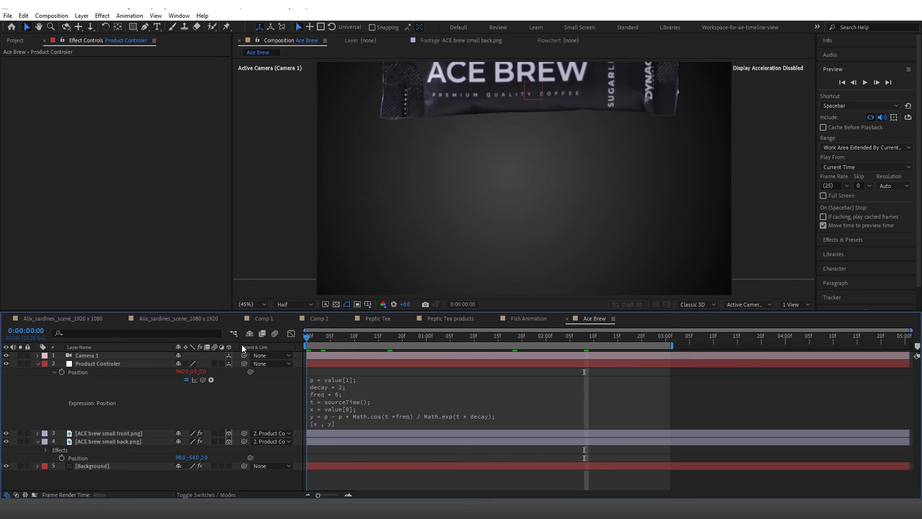
pyautogui.press('space')
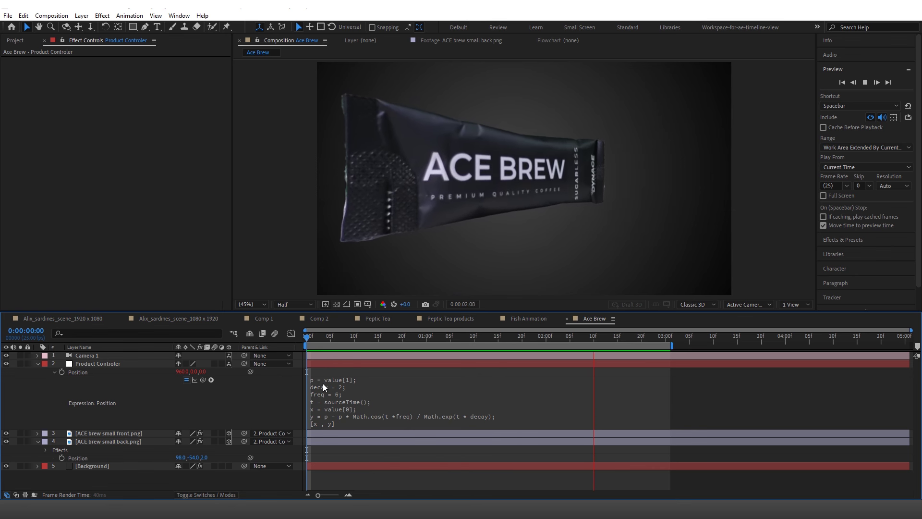
pyautogui.press('space')
# Step: Change the last line of the Product Controler's Position expression to "[x,y,550];" and preview the bounce from the first frame
pyautogui.click(112, 361)
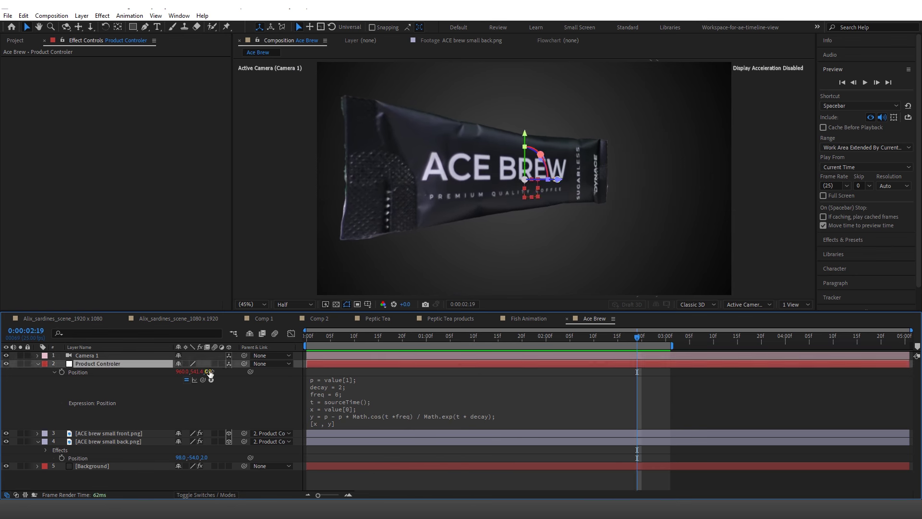
pyautogui.click(371, 431)
pyautogui.click(270, 405)
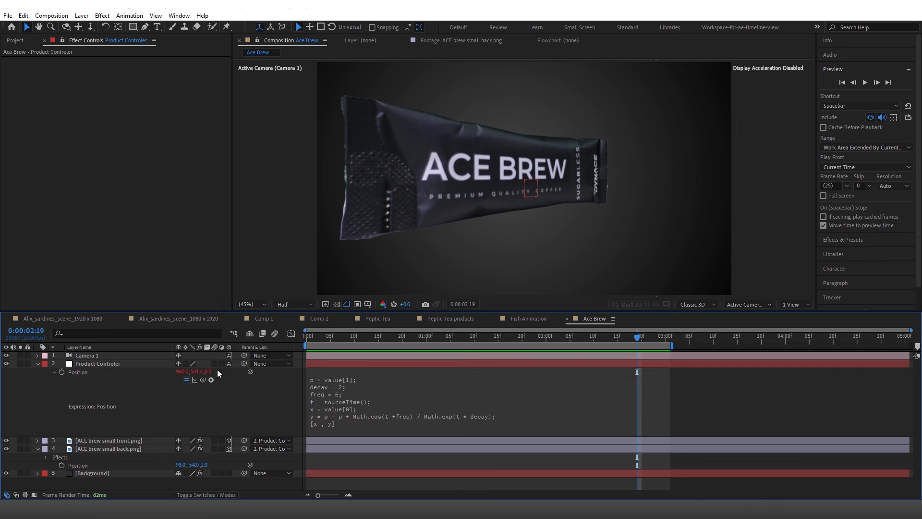
pyautogui.click(346, 429)
pyautogui.click(358, 423)
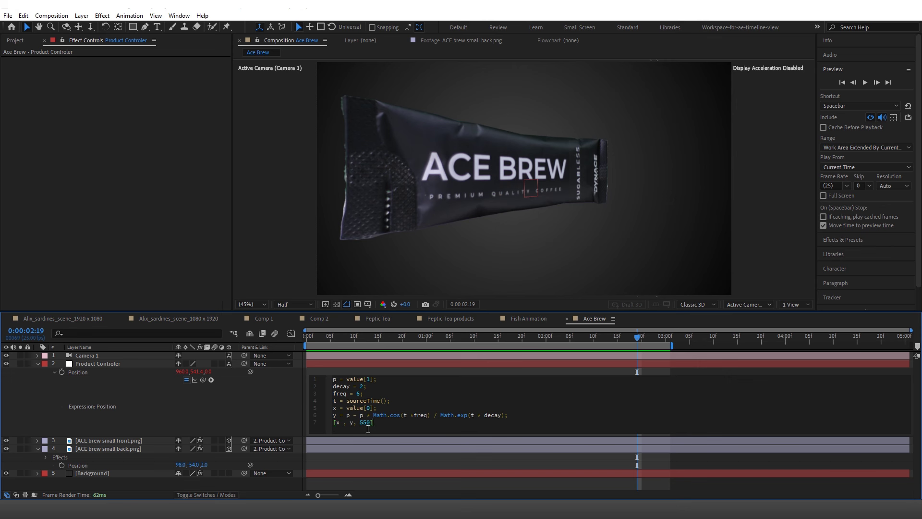
pyautogui.press('BackSpace')
pyautogui.press('Left')
pyautogui.press('BackSpace')
pyautogui.click(354, 423)
pyautogui.press('BackSpace')
pyautogui.click(375, 423)
pyautogui.click(247, 413)
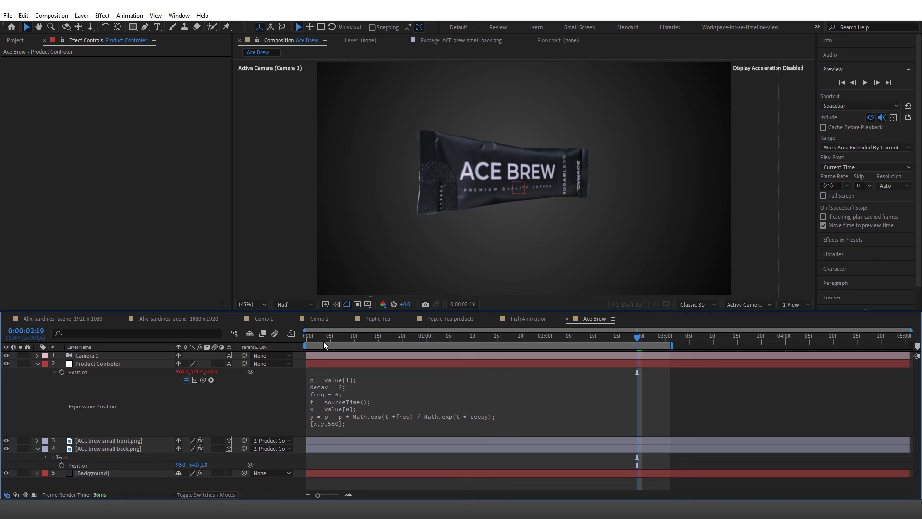
pyautogui.press('space')
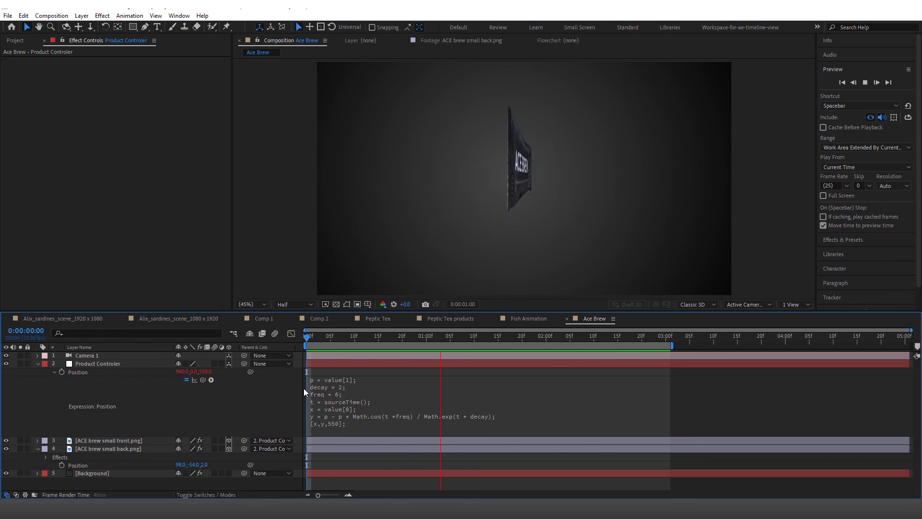
pyautogui.press('space')
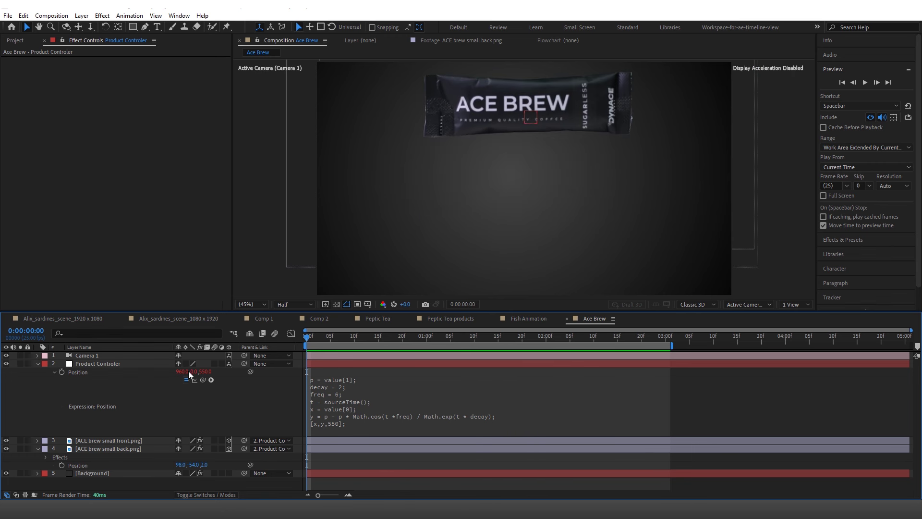
# Step: Collapse the expanded layer properties and show only Position for the ACE brew small front and back layers
pyautogui.click(85, 363)
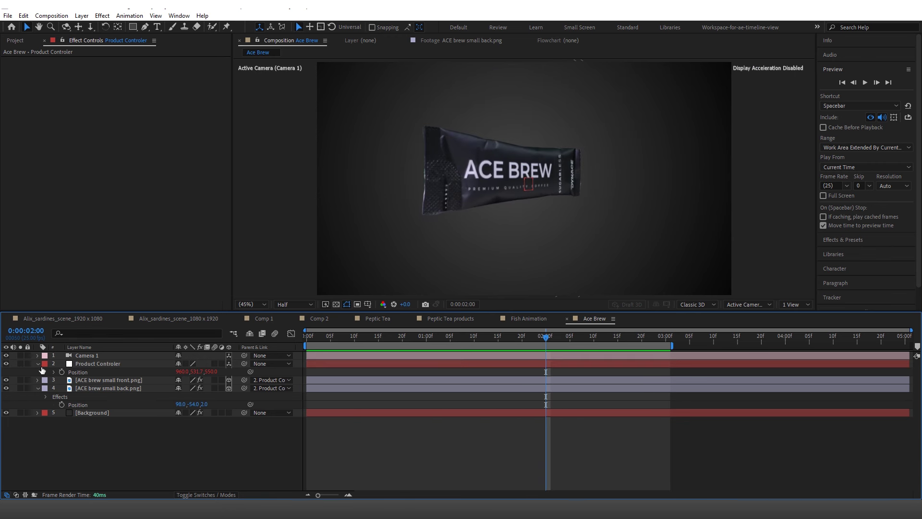
pyautogui.click(38, 379)
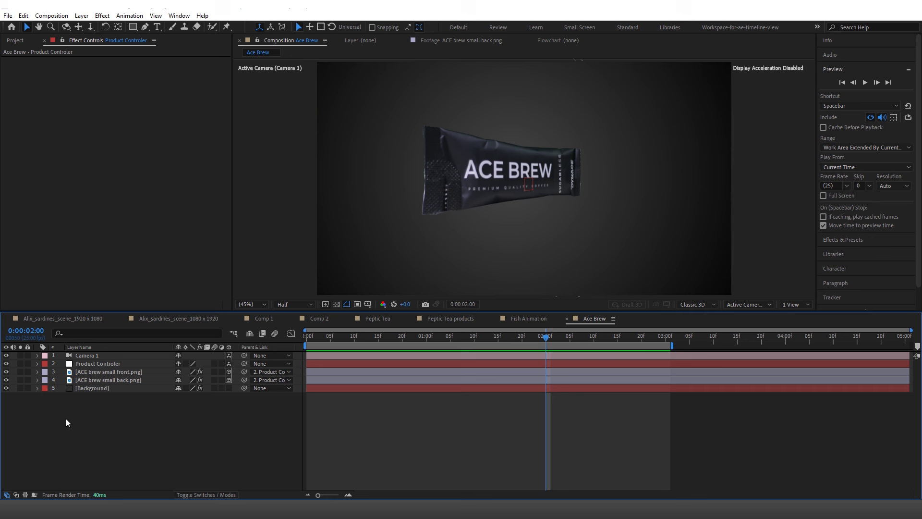
pyautogui.click(113, 372)
pyautogui.keyDown('ctrl'); pyautogui.click(115, 380); pyautogui.keyUp('ctrl')
pyautogui.press('p')
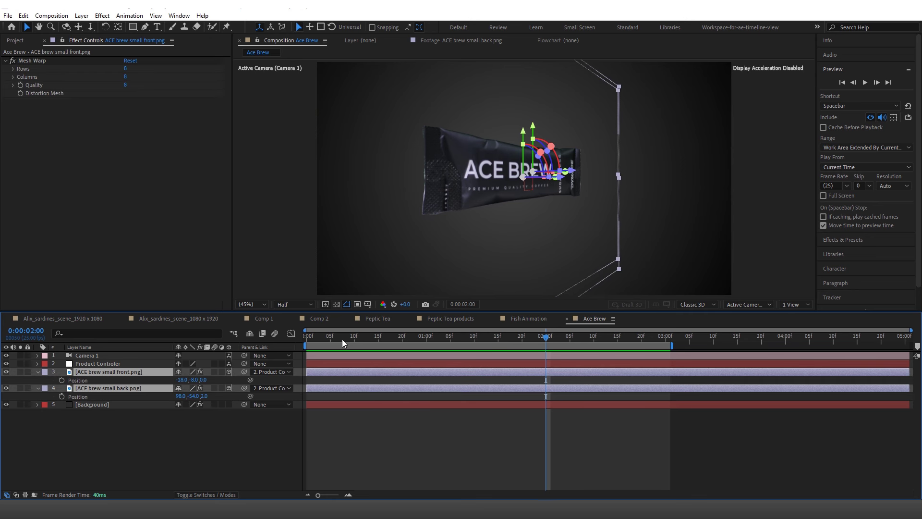
# Step: Start Position keyframes on the front and back package layers at 0:00:00:00
pyautogui.moveTo(342, 339); pyautogui.dragTo(301, 343)
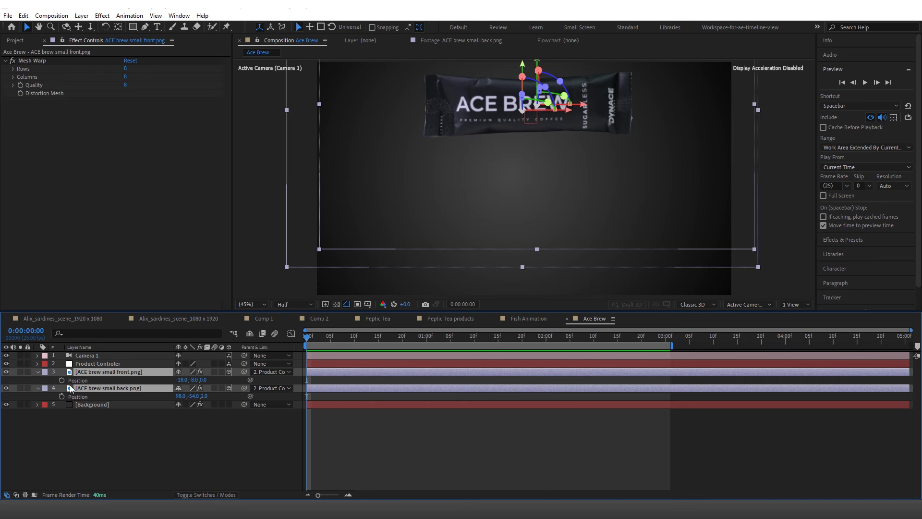
pyautogui.click(62, 379)
pyautogui.click(62, 396)
# Step: Add Position keyframes to both package layers at frame 10, and set their first-frame Y values to -628 (front) and -674 (back)
pyautogui.click(353, 339)
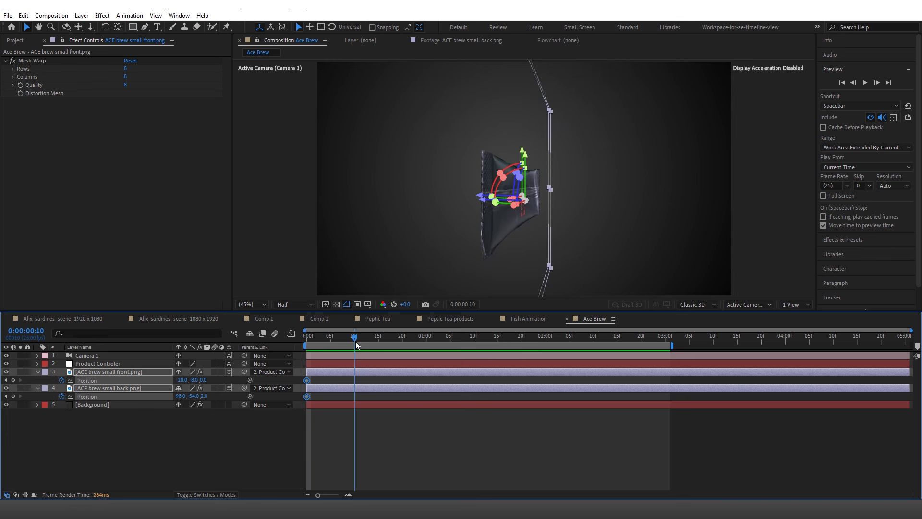
pyautogui.click(13, 396)
pyautogui.click(13, 379)
pyautogui.press('Home')
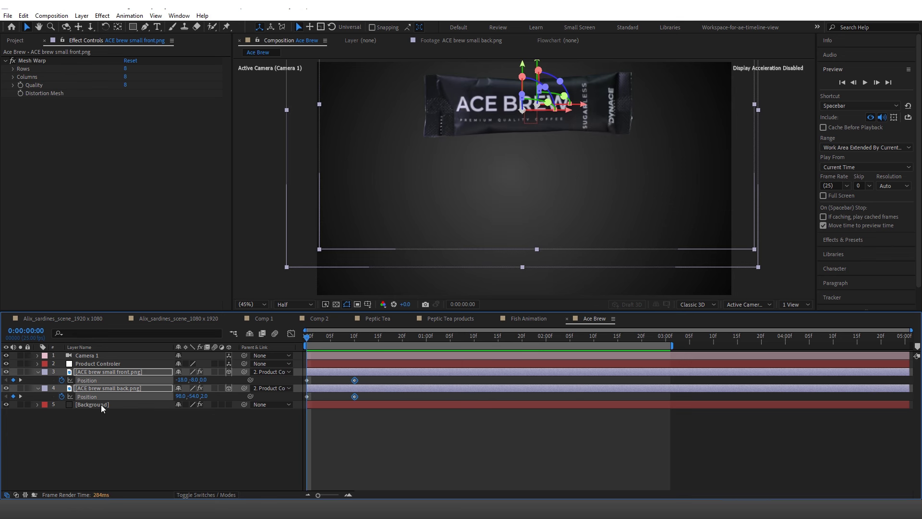
pyautogui.moveTo(194, 379); pyautogui.dragTo(15, 398)
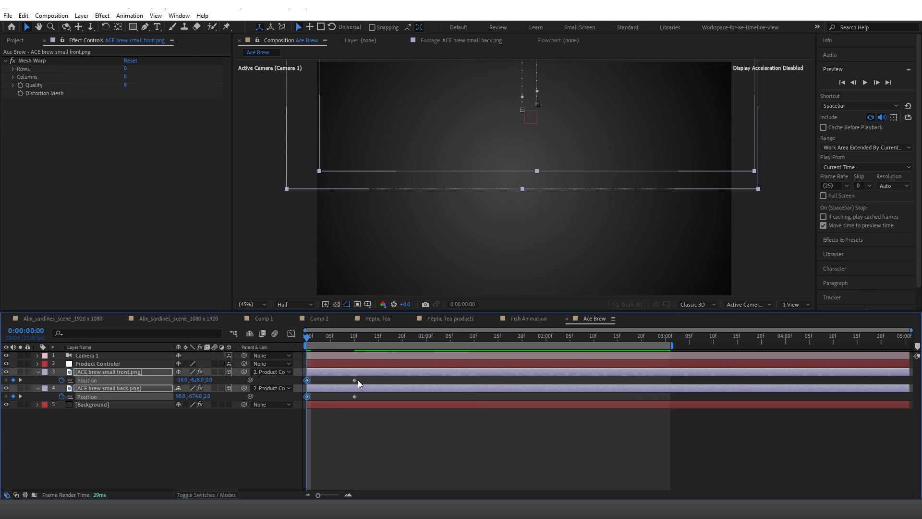
# Step: Apply Easy Ease to all Position keyframes of both package layers and preview the drop-in animation
pyautogui.moveTo(358, 380); pyautogui.dragTo(303, 400)
pyautogui.rightClick(306, 397)
pyautogui.moveTo(340, 384)
pyautogui.click(447, 416)
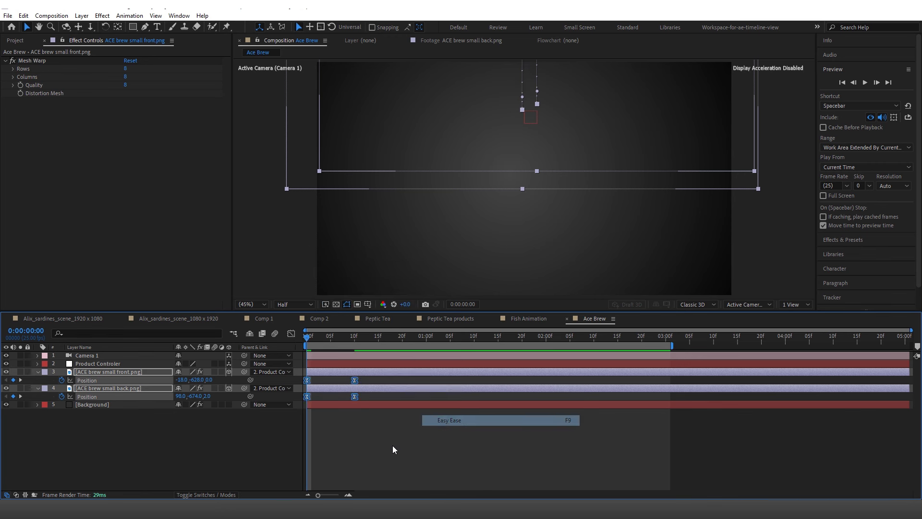
pyautogui.press('space')
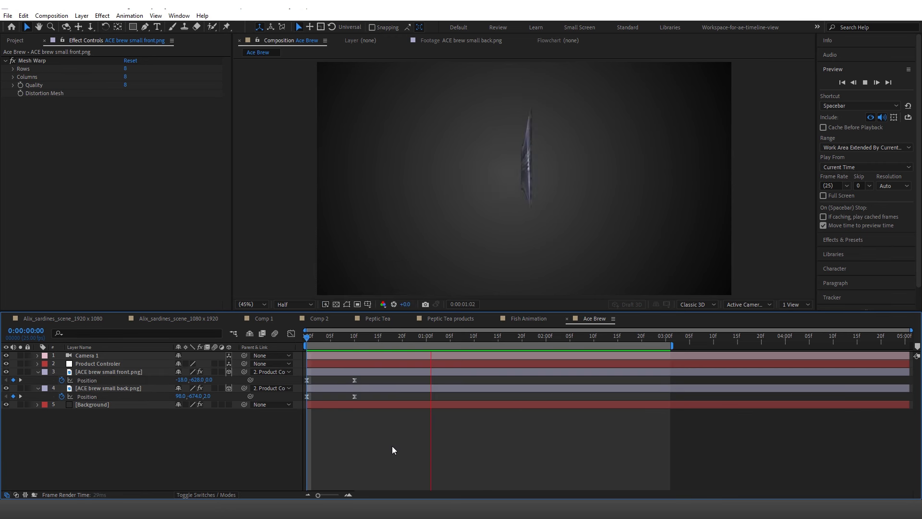